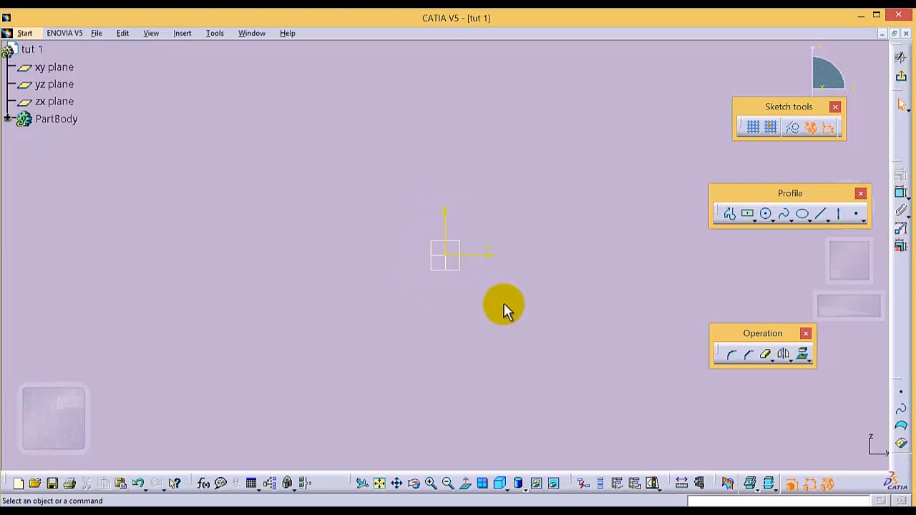
Sketch an open profile from the origin with a horizontal line about 123 mm long and a vertical line about 49 mm up.
left_click(730, 216)
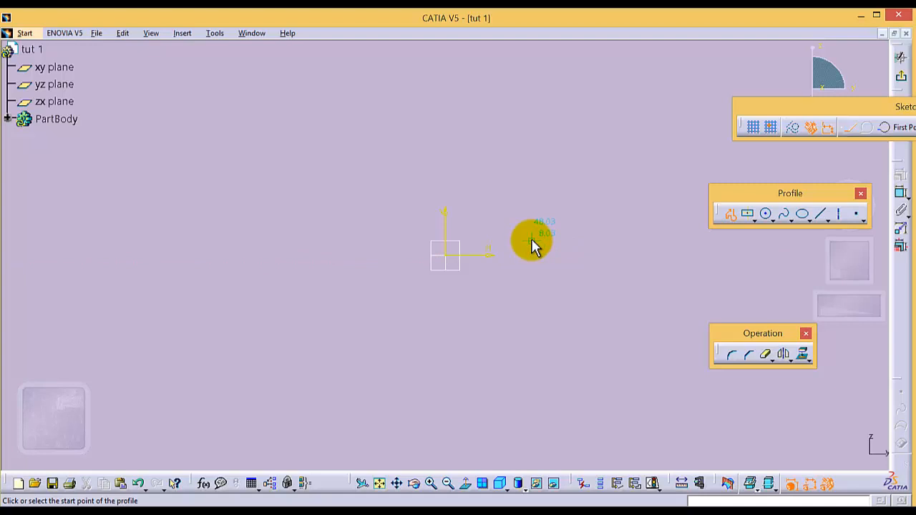
left_click(447, 255)
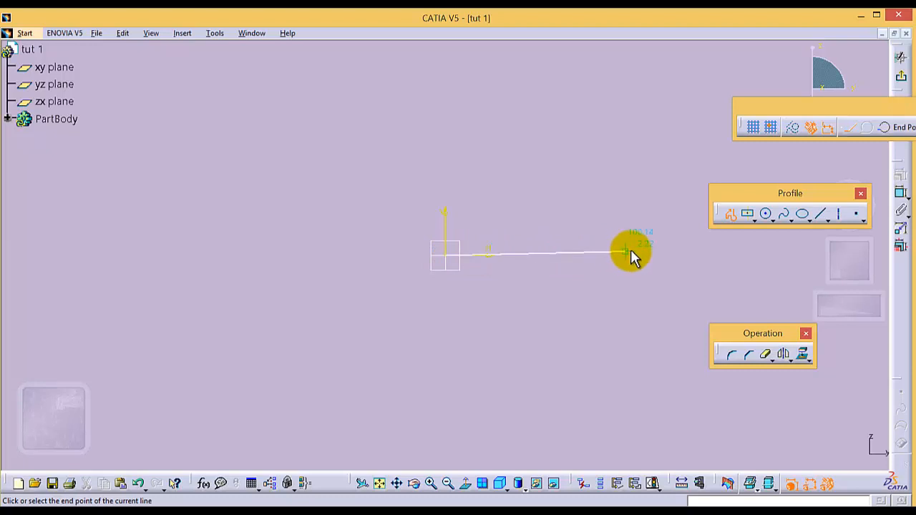
left_click(665, 254)
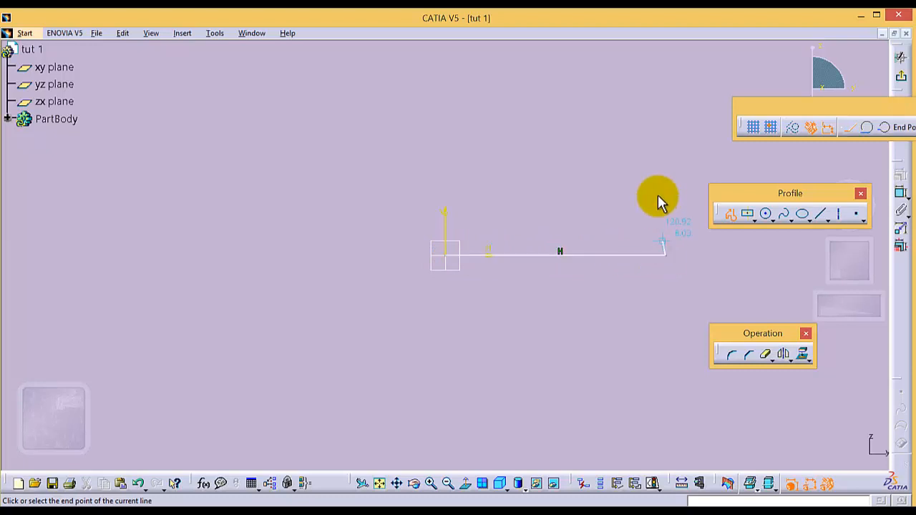
left_click(666, 168)
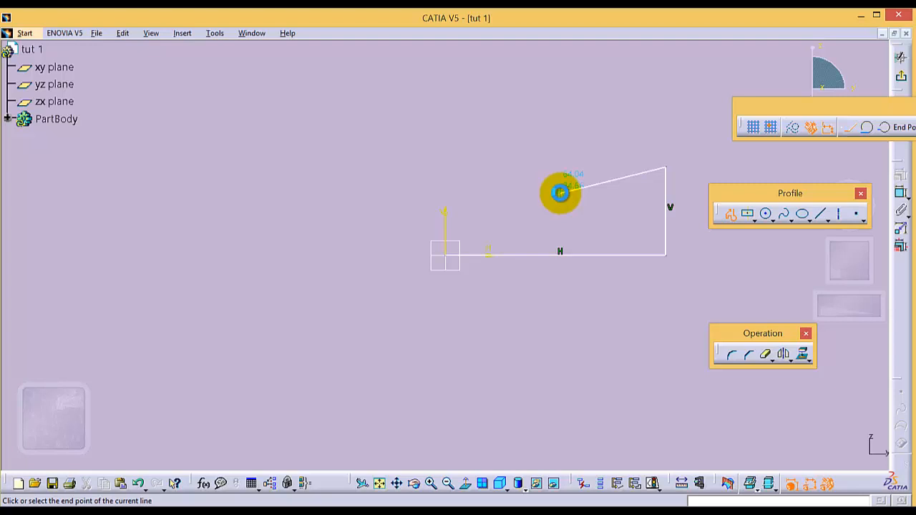
key("Escape")
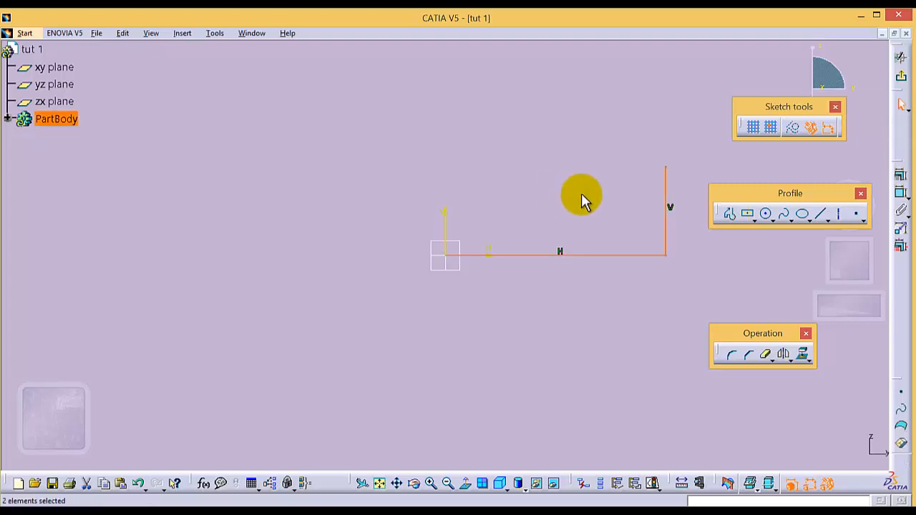
Sketch a second open profile from the origin: about 16 mm up, diagonally to about (12, 26), horizontally to about H 91, up to about V 49.
left_click(728, 214)
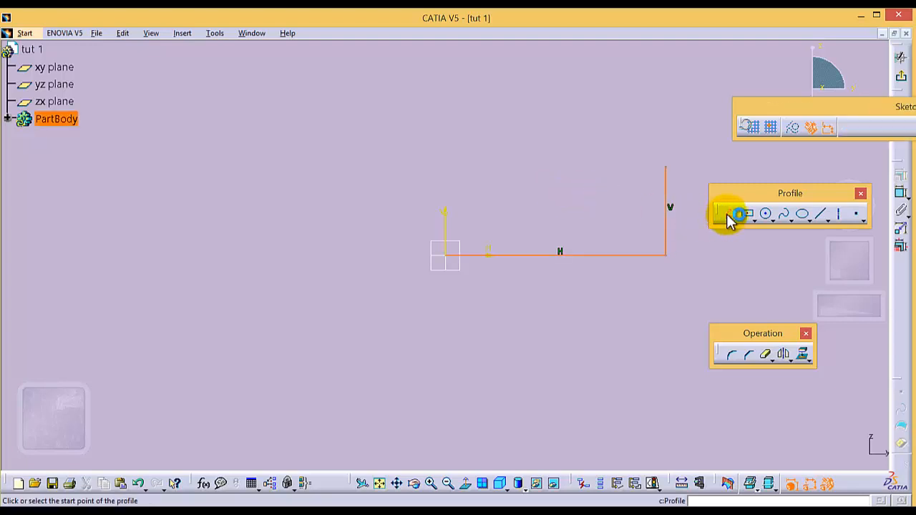
left_click(447, 255)
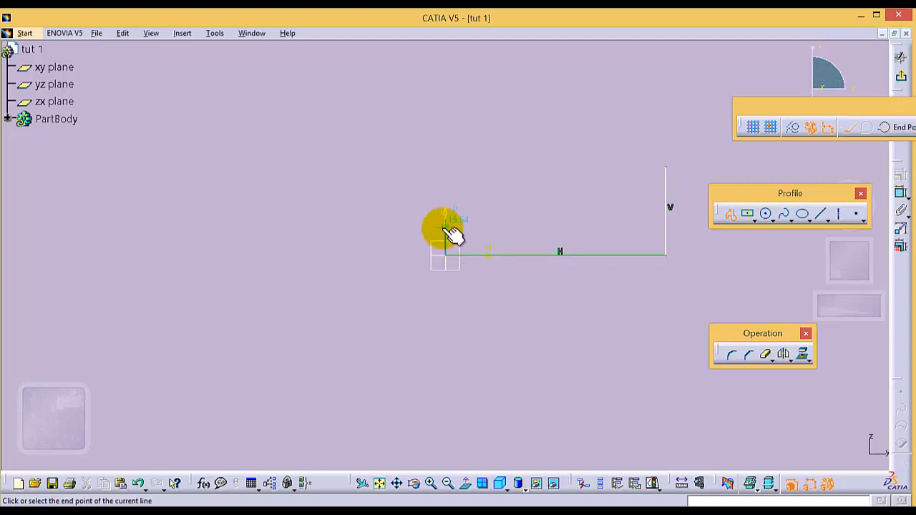
left_click(445, 228)
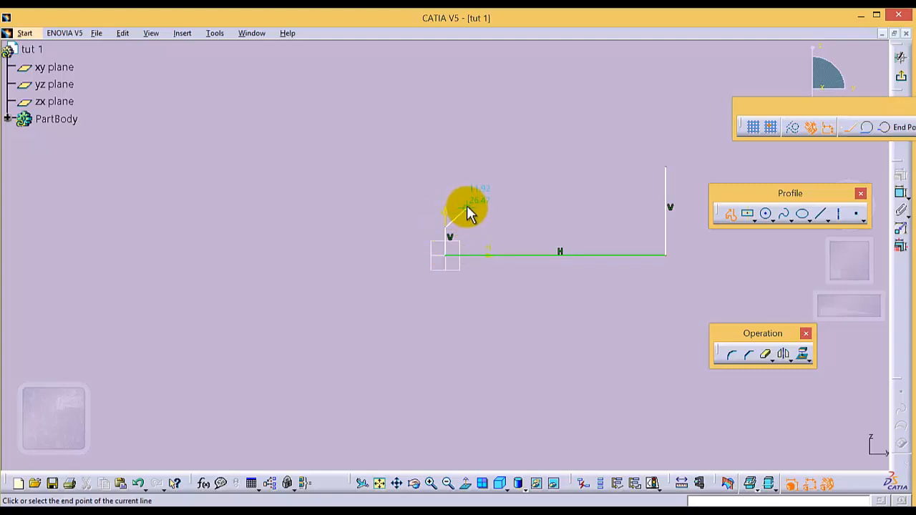
left_click(465, 209)
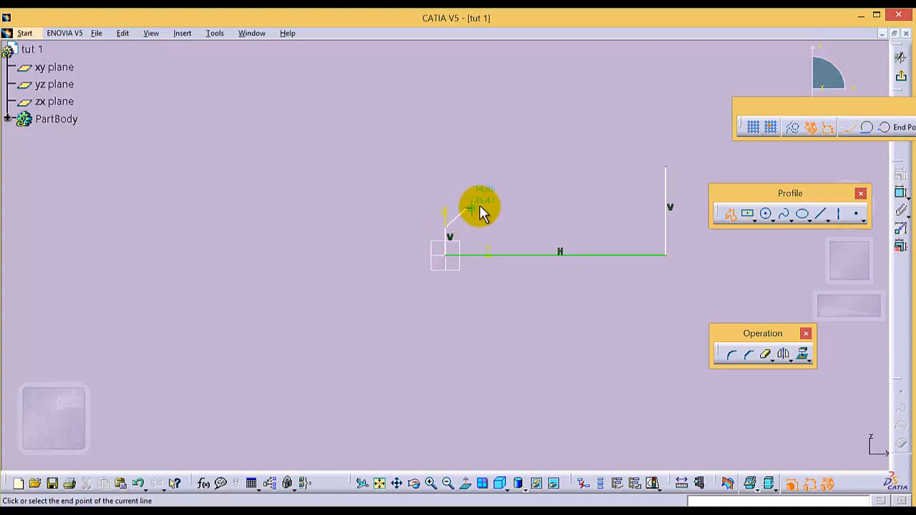
left_click(609, 207)
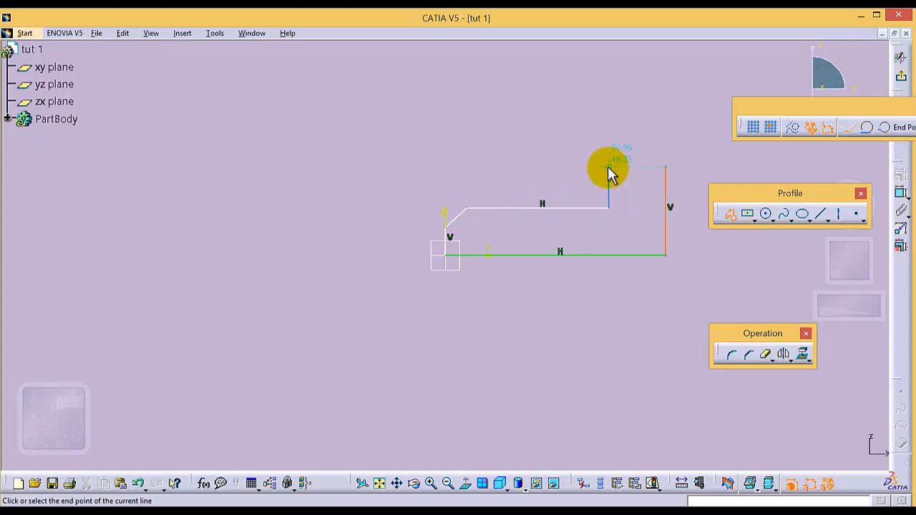
left_click(608, 169)
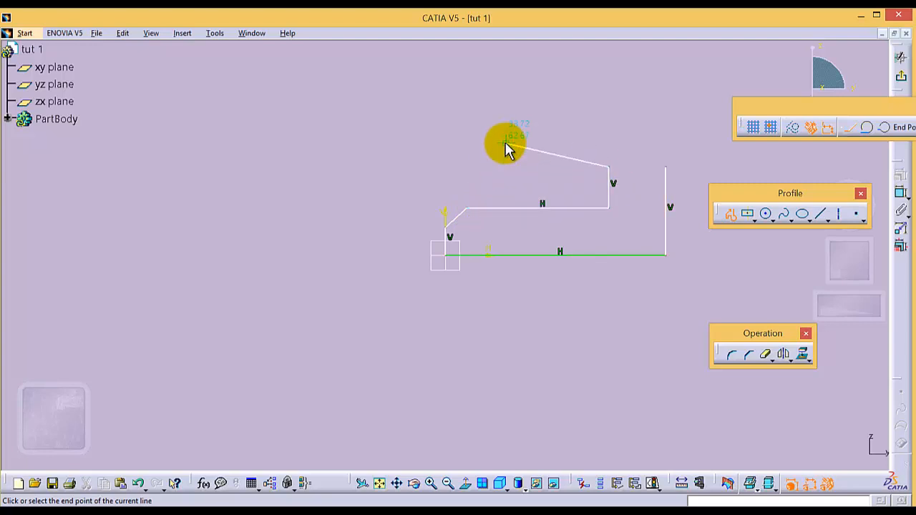
key("Escape")
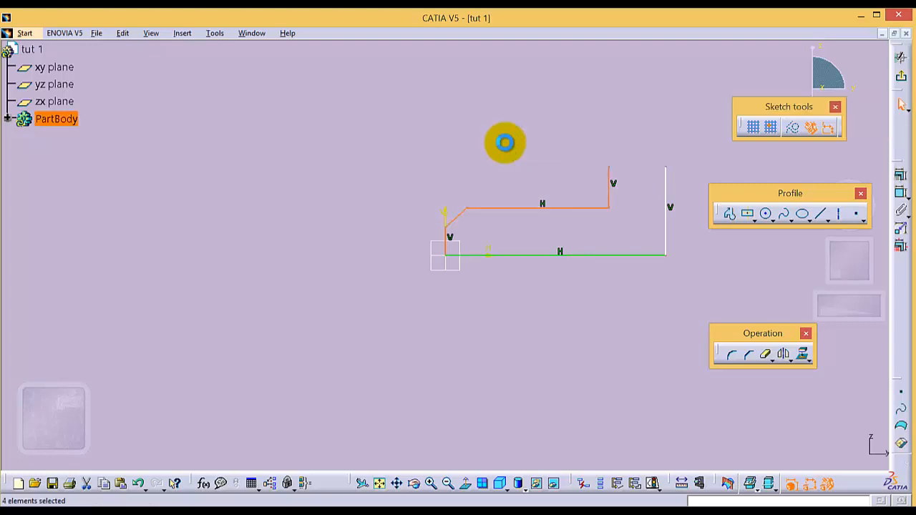
left_click(501, 146)
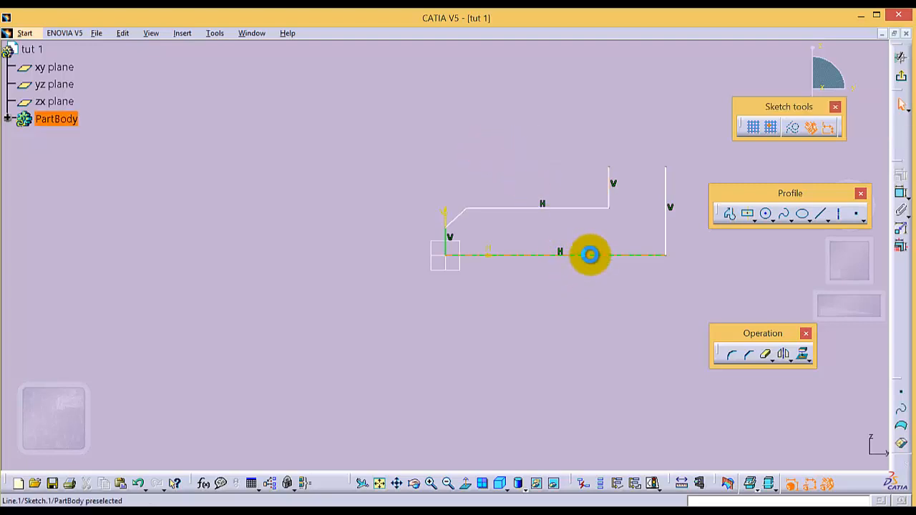
Dimension the length of the horizontal base line and set it to 150 mm.
left_click(590, 255)
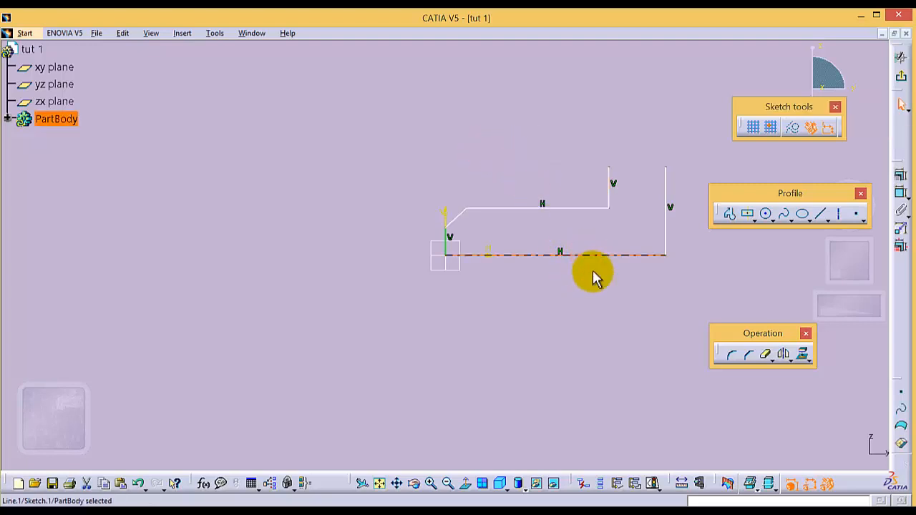
left_click(902, 196)
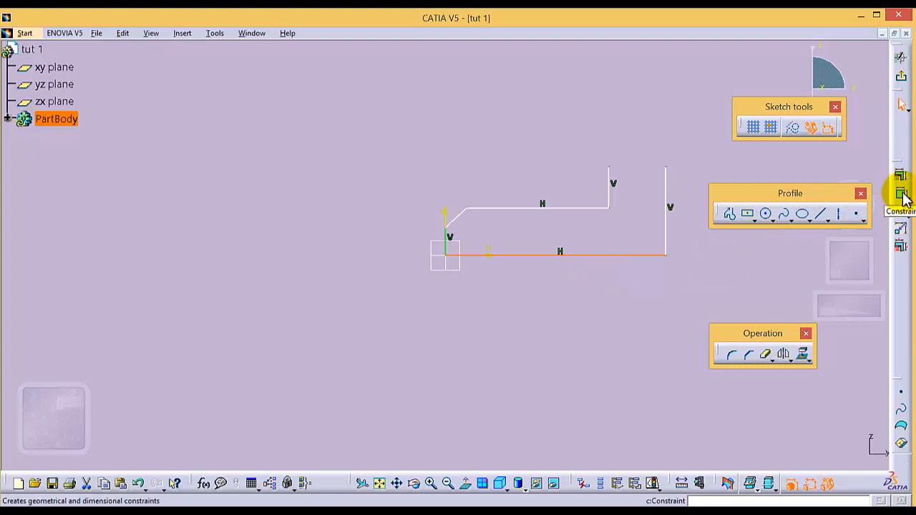
left_click(552, 295)
double_click(553, 296)
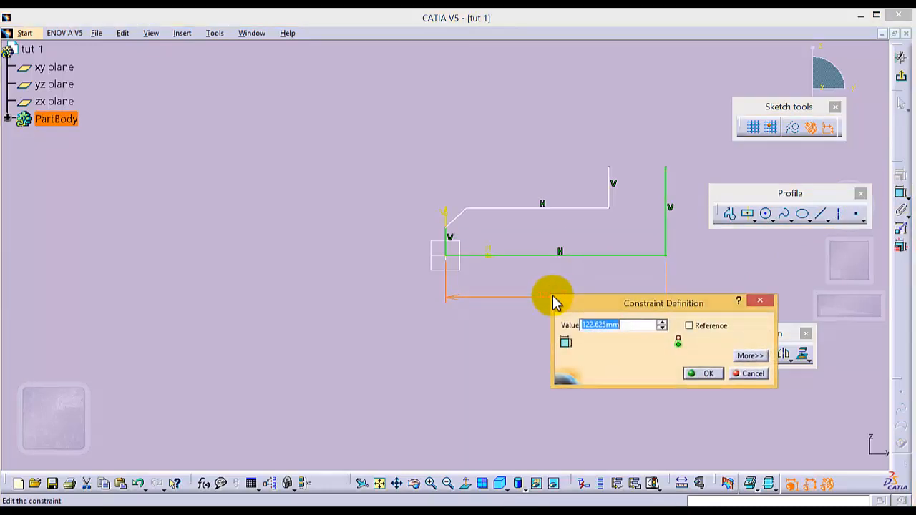
type("150")
key("Return")
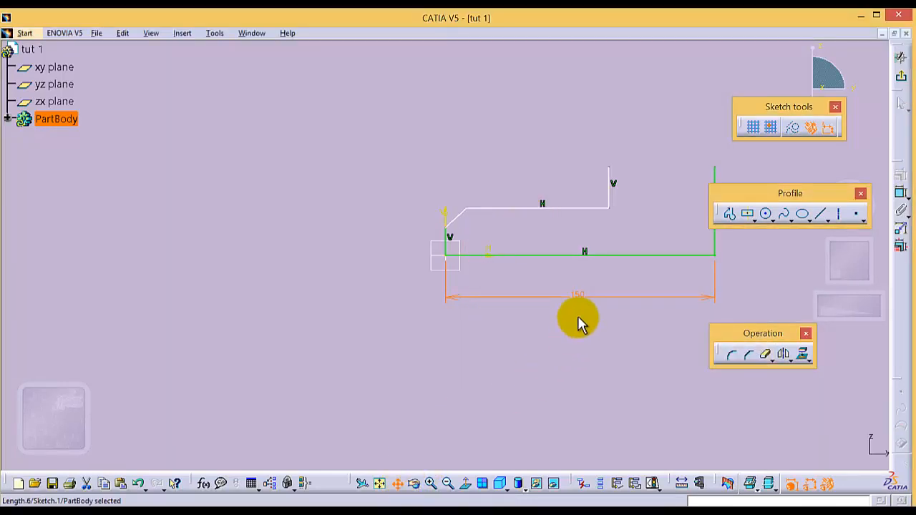
middle_click_drag(575, 317, 442, 324)
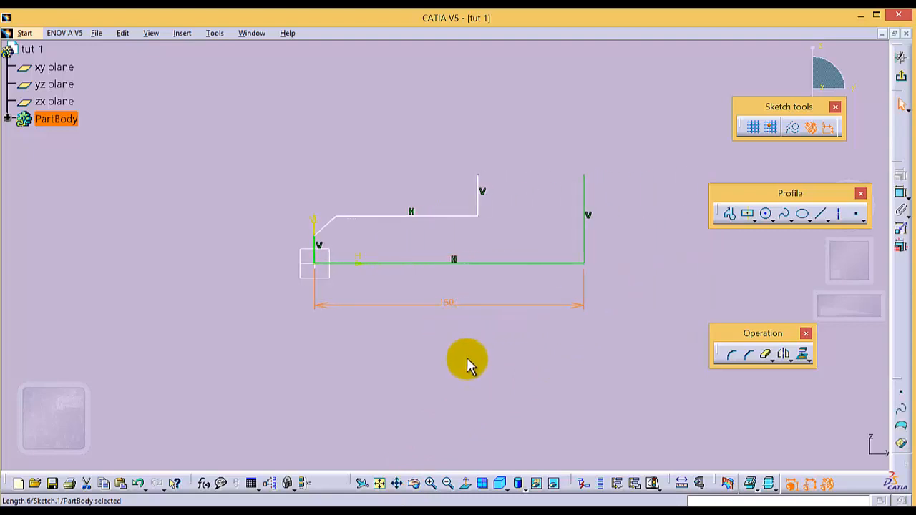
left_click(506, 365)
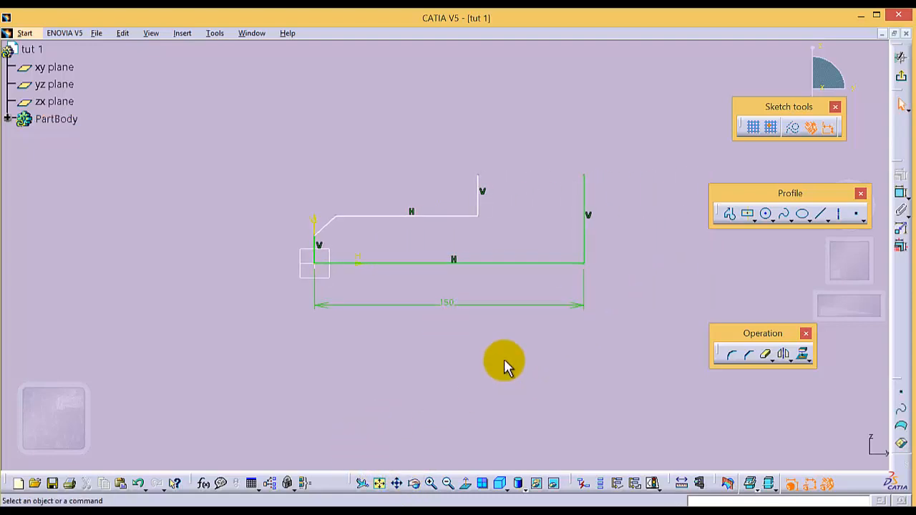
Dimension the short vertical line at the origin and set its length to 20 mm.
left_click(902, 195)
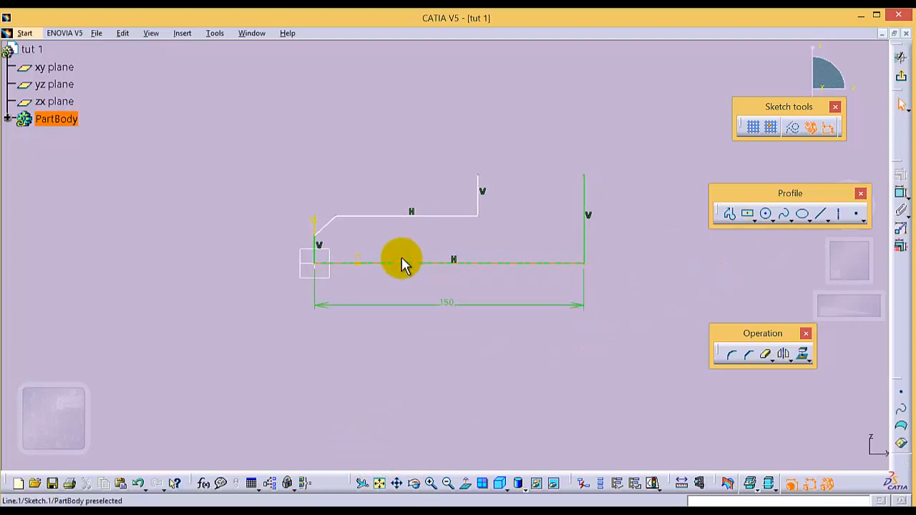
left_click(315, 246)
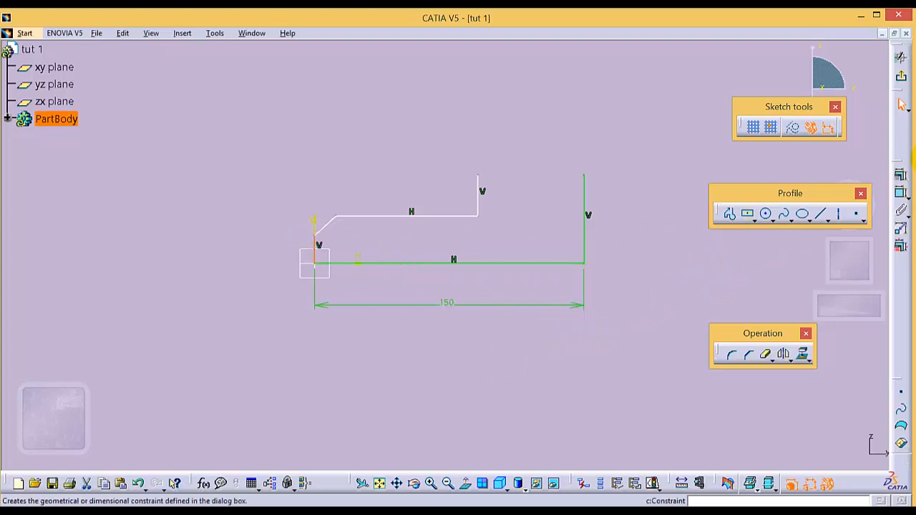
left_click(901, 195)
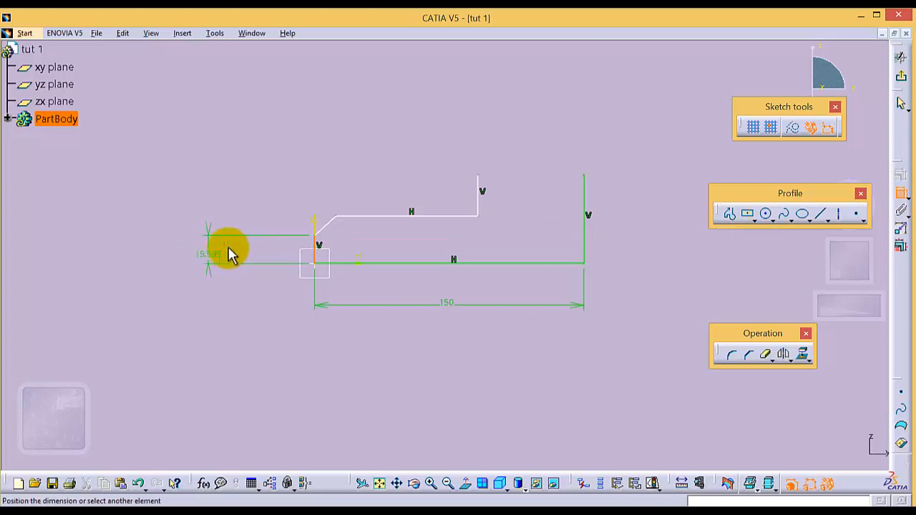
left_click(256, 249)
double_click(260, 251)
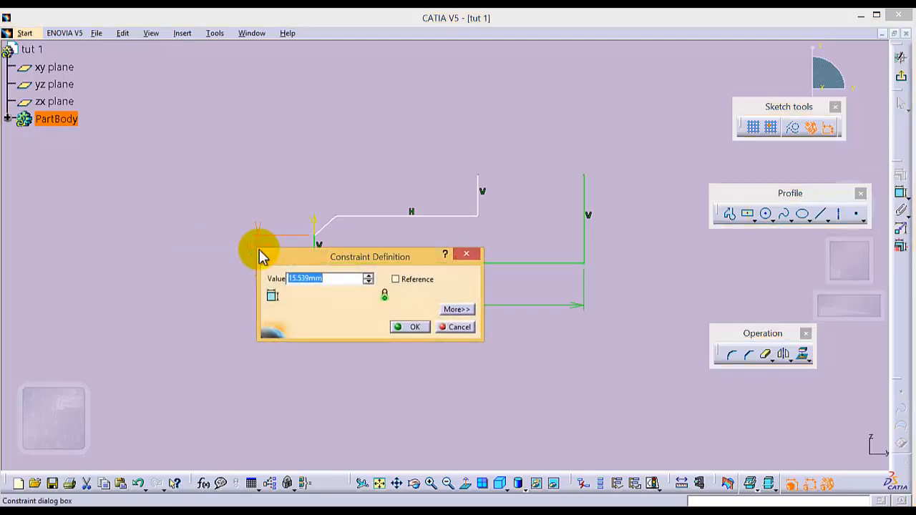
key("Return")
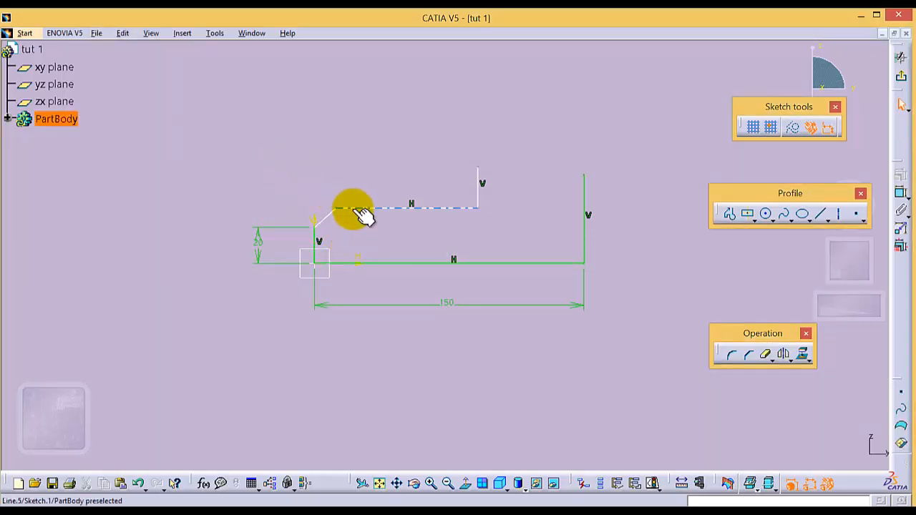
Dimension the distance between the base line and the upper horizontal line and set it to 30 mm.
left_click(349, 263)
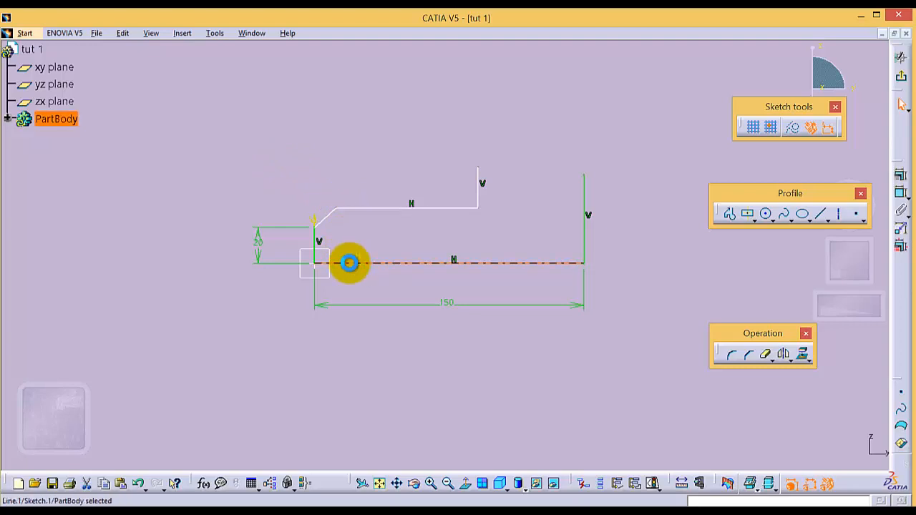
left_click(356, 208)
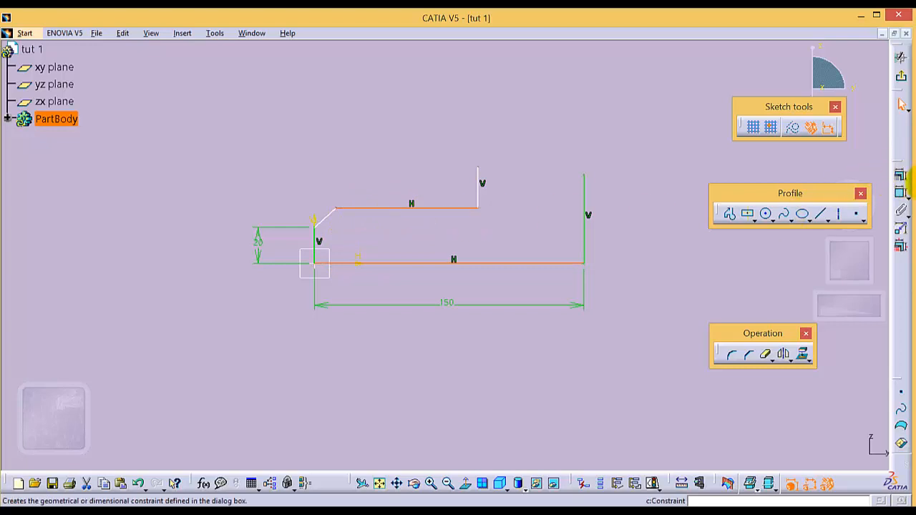
left_click(900, 193)
left_click(219, 242)
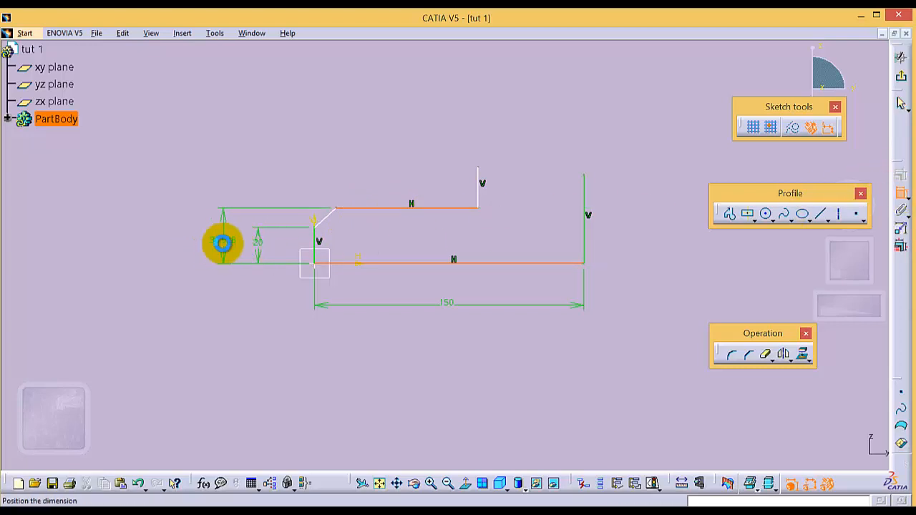
double_click(226, 240)
type("30")
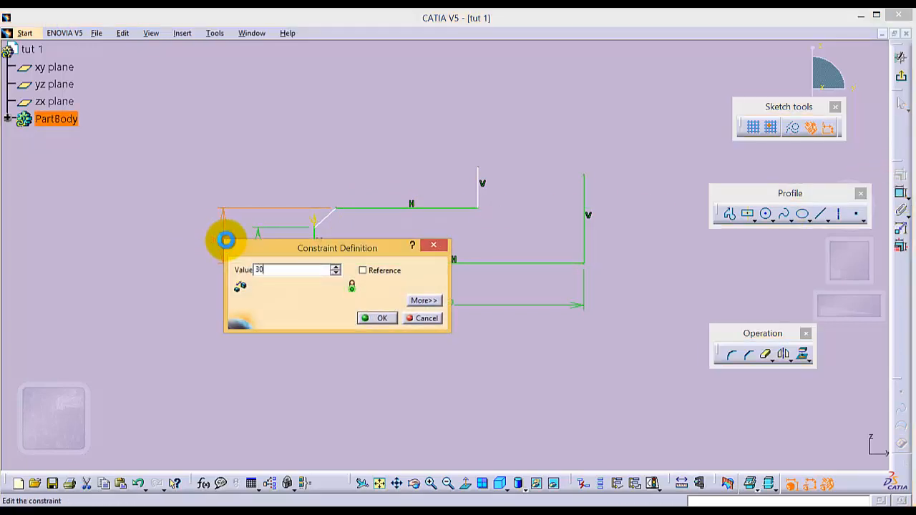
key("Return")
left_click(181, 155)
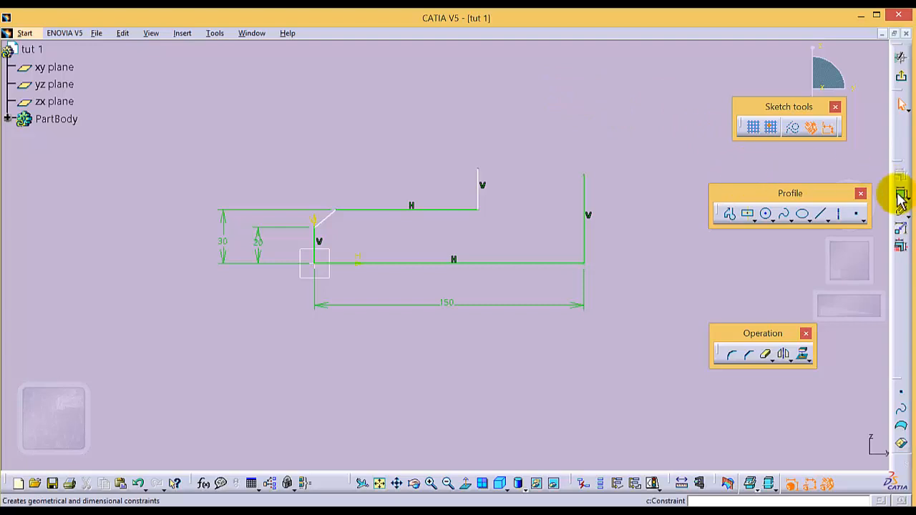
Draw a circle centred at about H 121, V 59 mm, above the gap between the two open vertical lines.
left_click(766, 215)
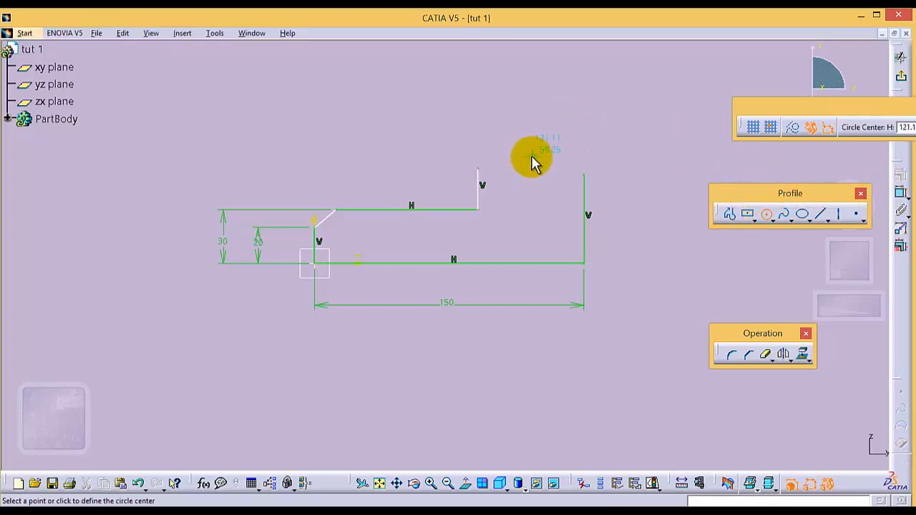
left_click(532, 158)
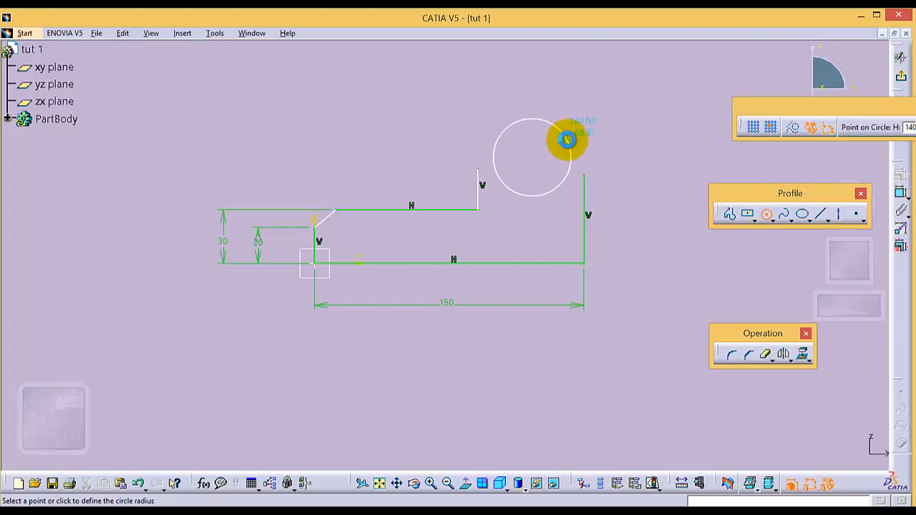
left_click(566, 140)
left_click(621, 105)
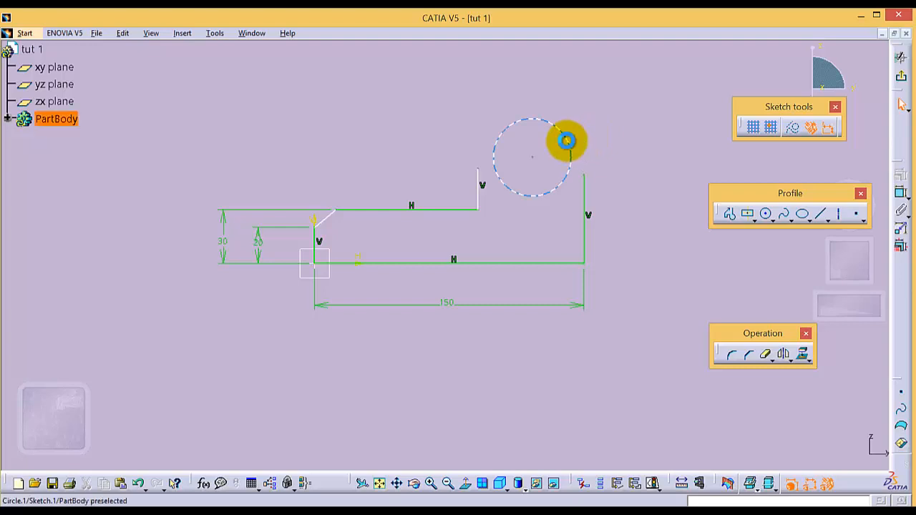
Apply a tangency constraint between the circle and the long vertical line at the end of the base.
left_click(566, 140)
left_click(584, 190, "ctrl")
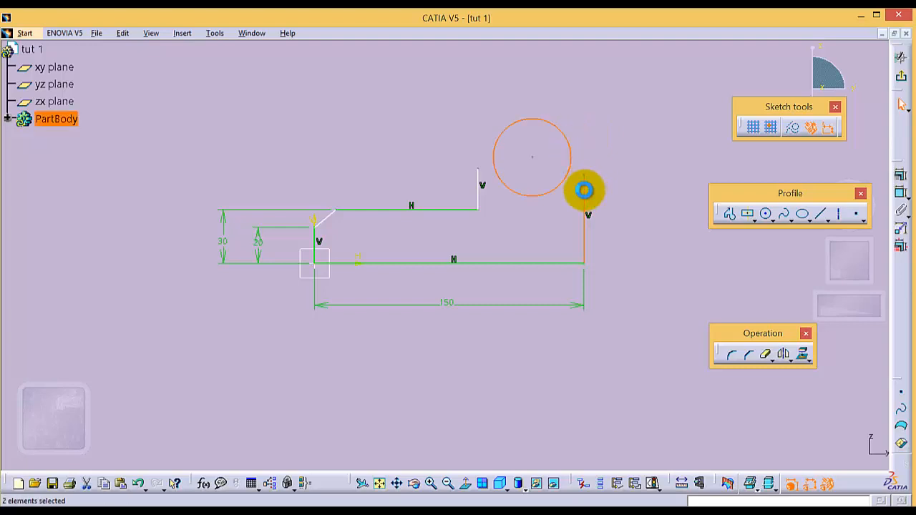
left_click(901, 177)
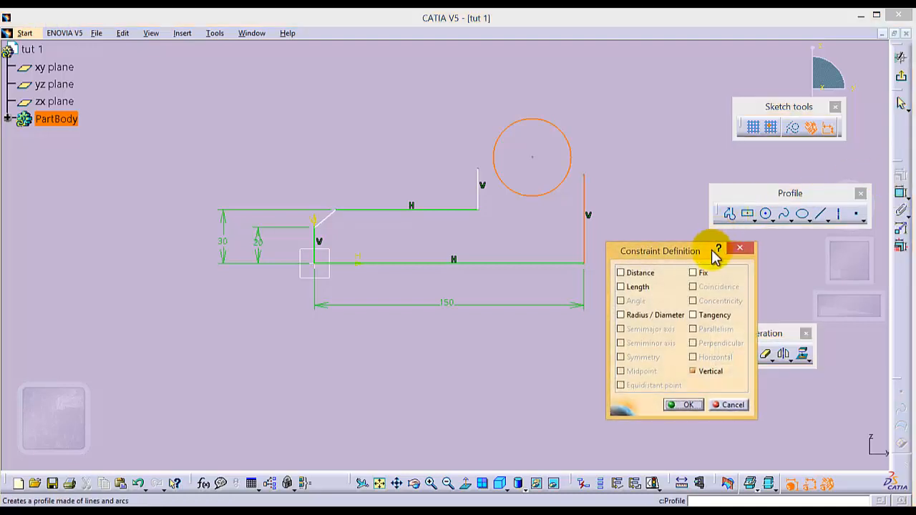
left_click(692, 315)
left_click(685, 410)
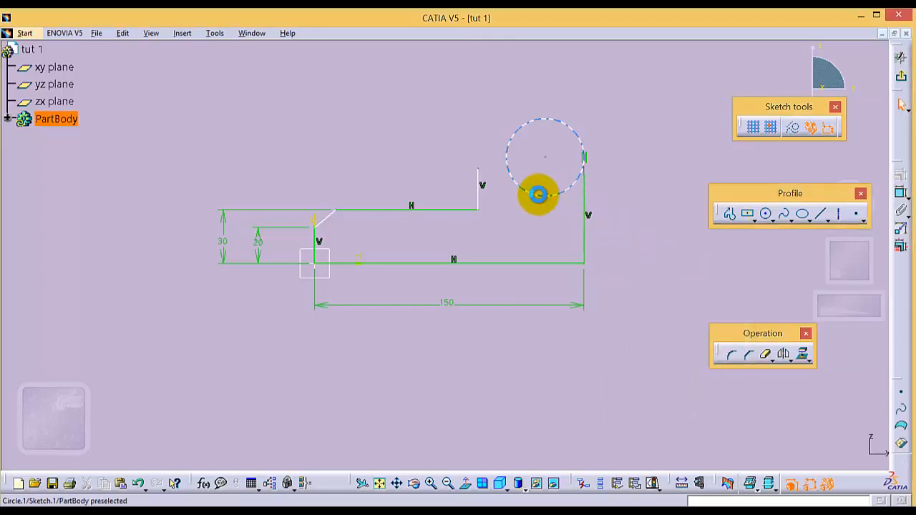
Apply a tangency constraint between the circle and the short vertical line at the end of the upper horizontal line.
left_click(538, 194)
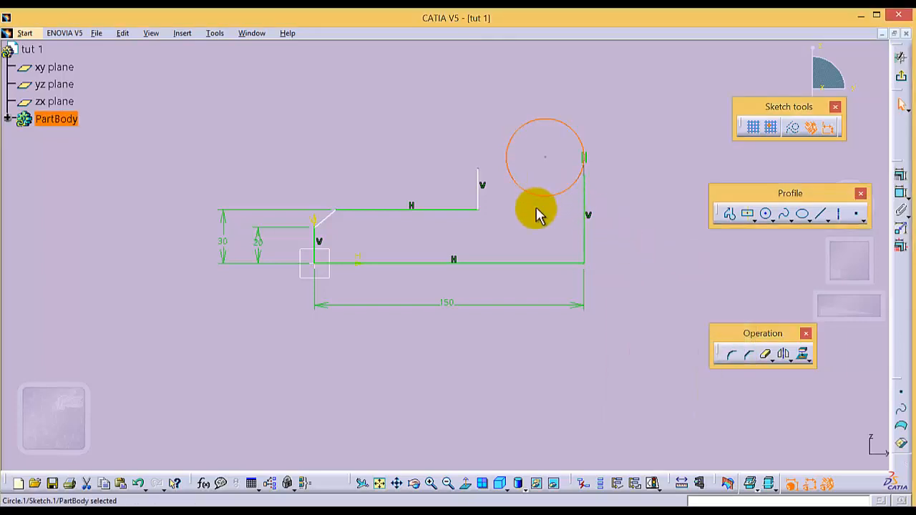
left_click(477, 179)
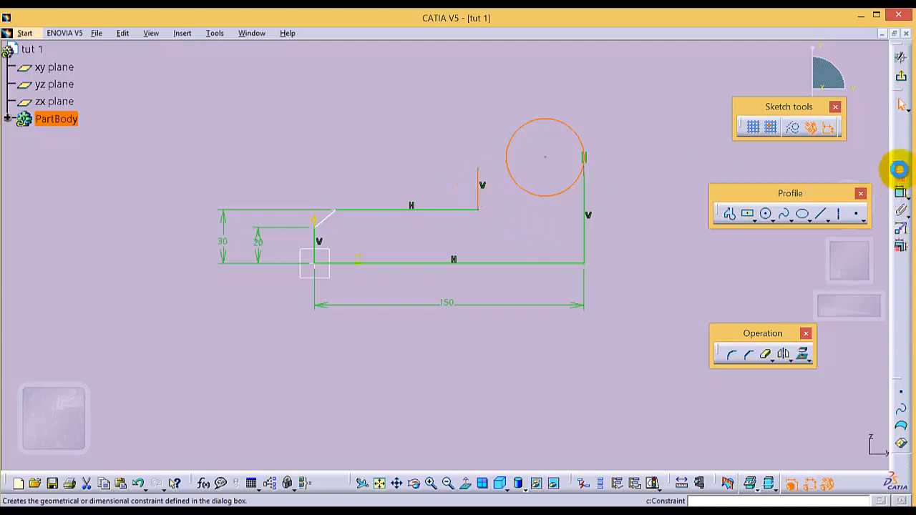
left_click(899, 169)
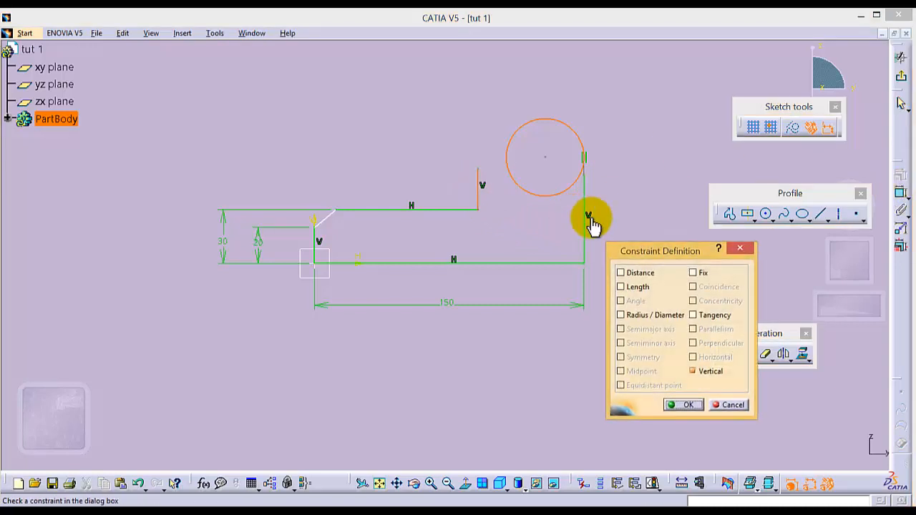
left_click(693, 314)
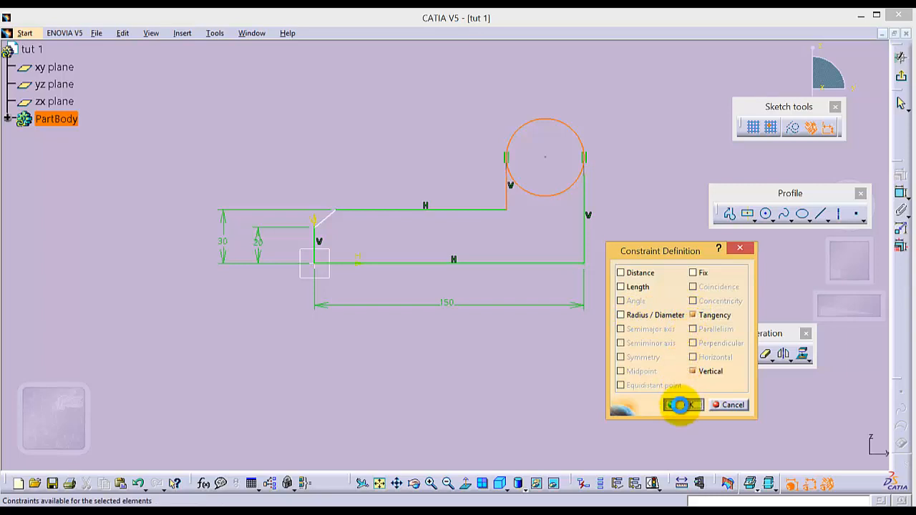
left_click(682, 404)
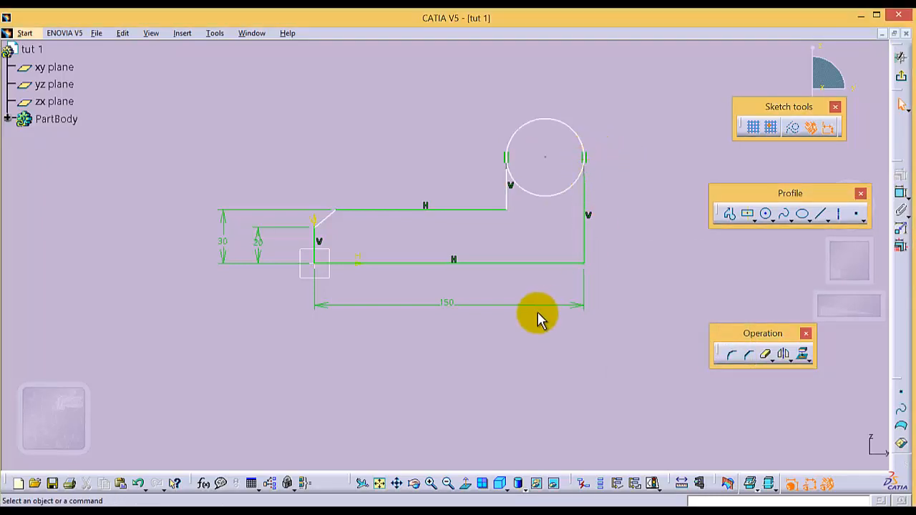
Make the upper endpoint of the long vertical line coincident with the circle.
middle_click_drag(562, 242, 562, 215)
left_click(562, 241)
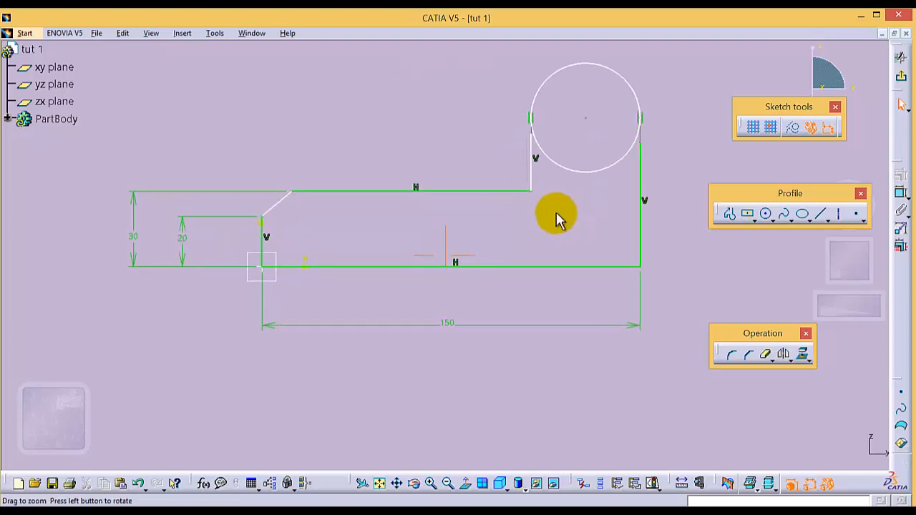
left_click(641, 142)
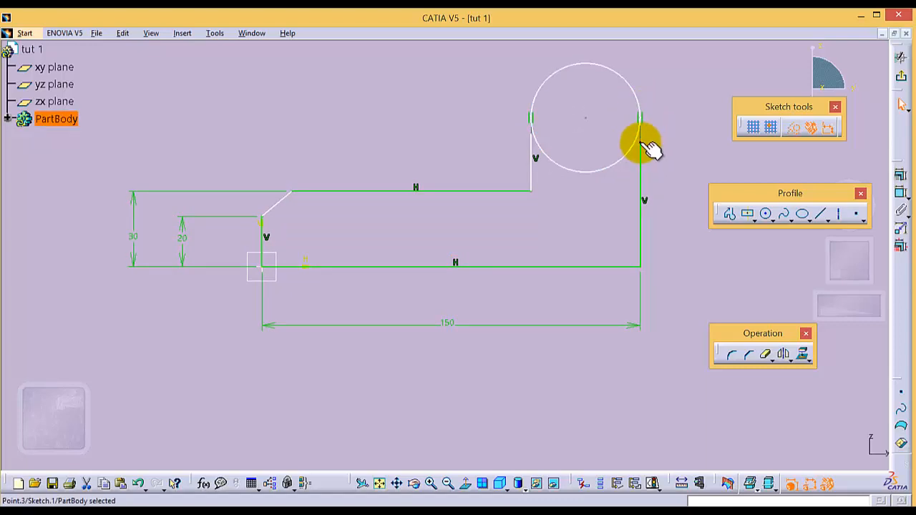
left_click(630, 145, "ctrl")
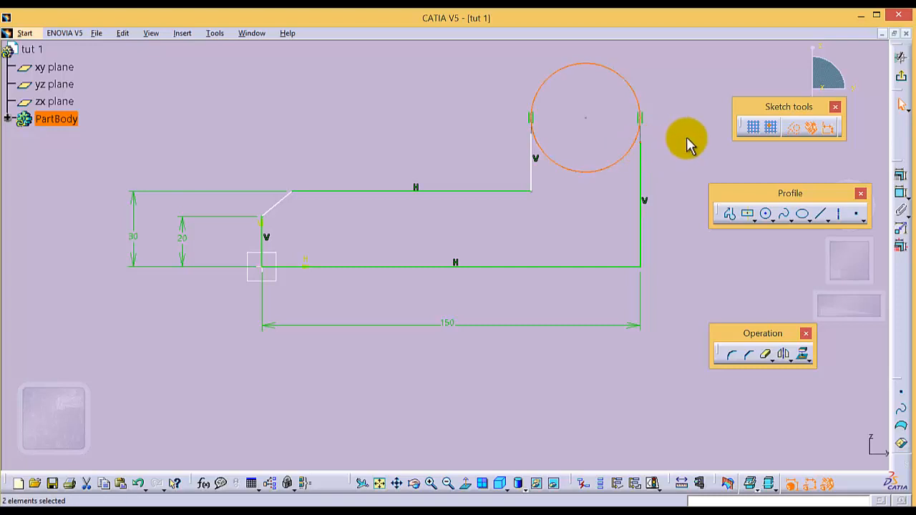
left_click(900, 178)
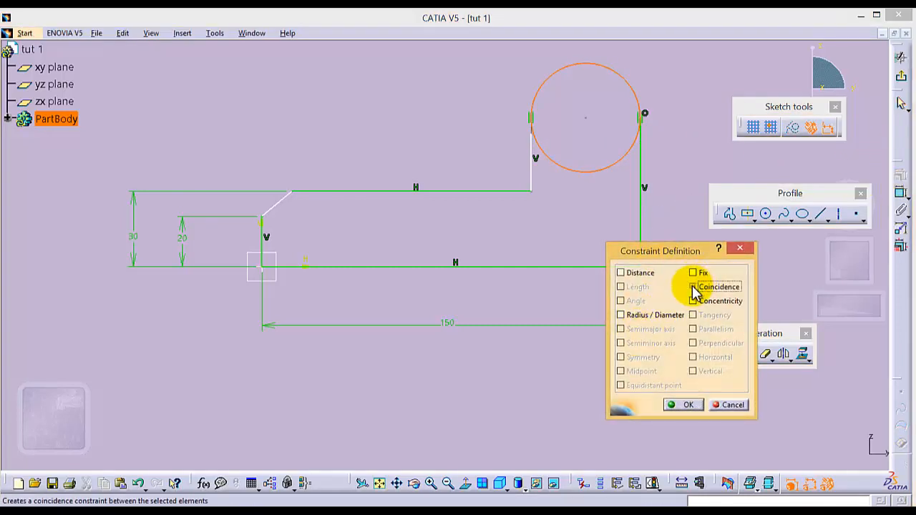
left_click(694, 287)
left_click(673, 405)
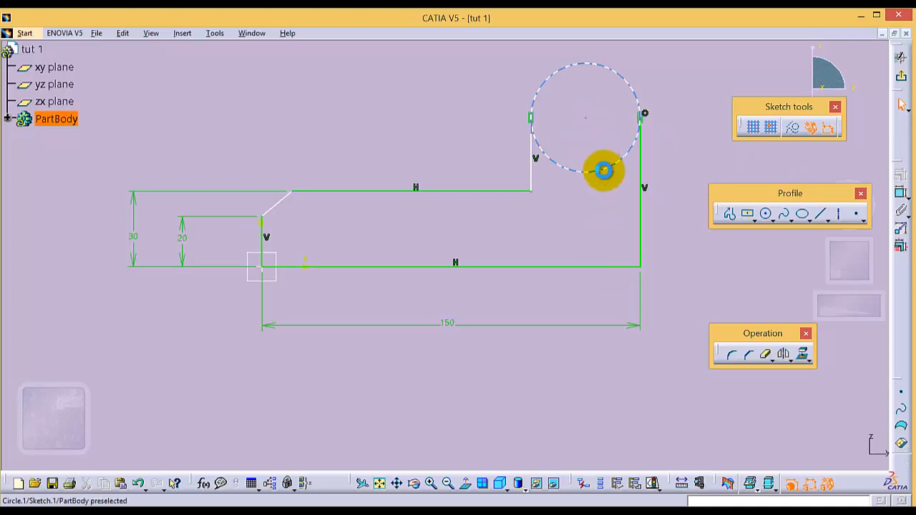
Dimension the circle, switch the dimension type from diameter to radius and set the radius to 30 mm.
left_click(604, 171)
left_click(900, 194)
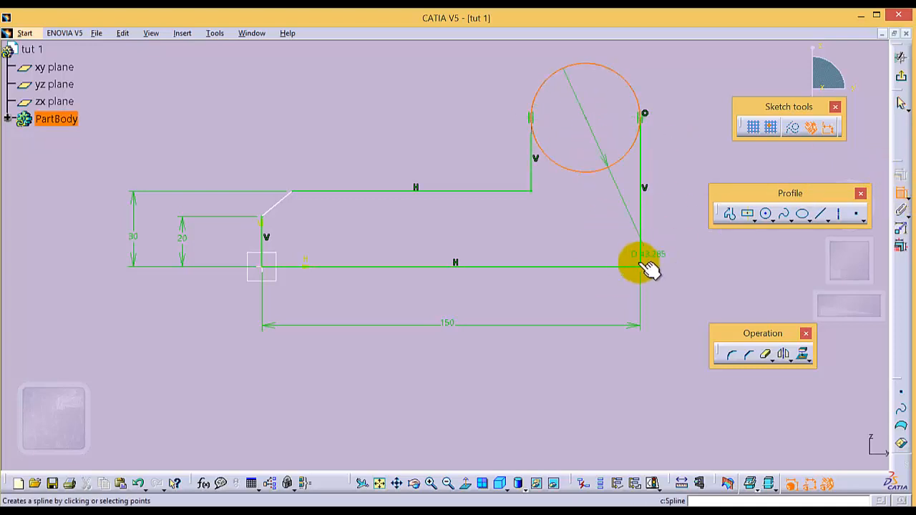
double_click(668, 68)
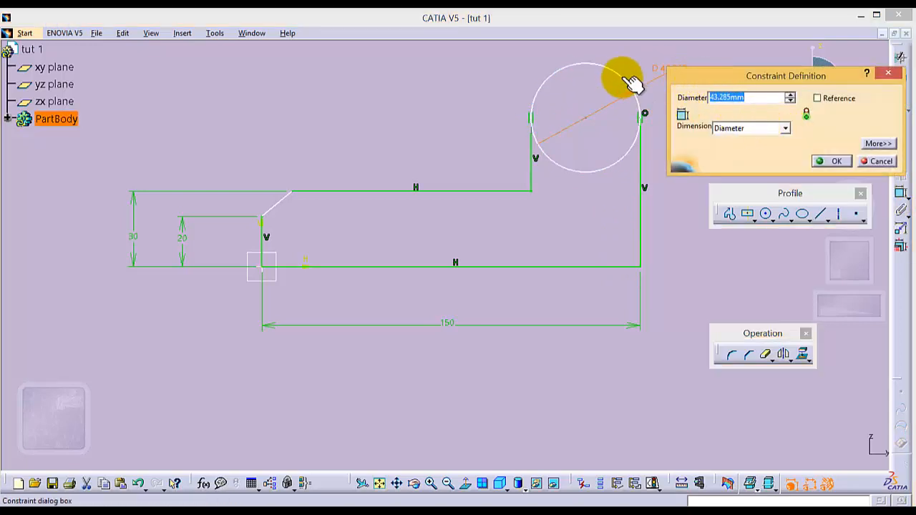
left_click(784, 129)
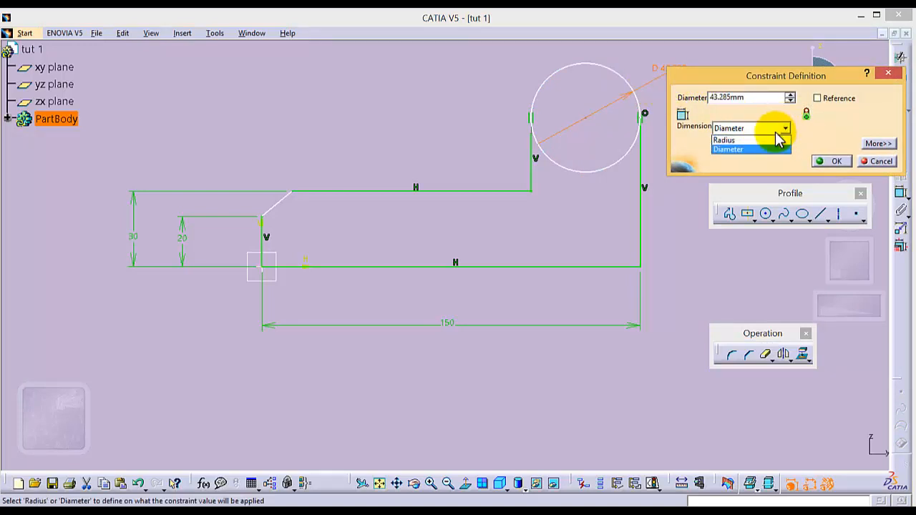
left_click(750, 140)
double_click(748, 98)
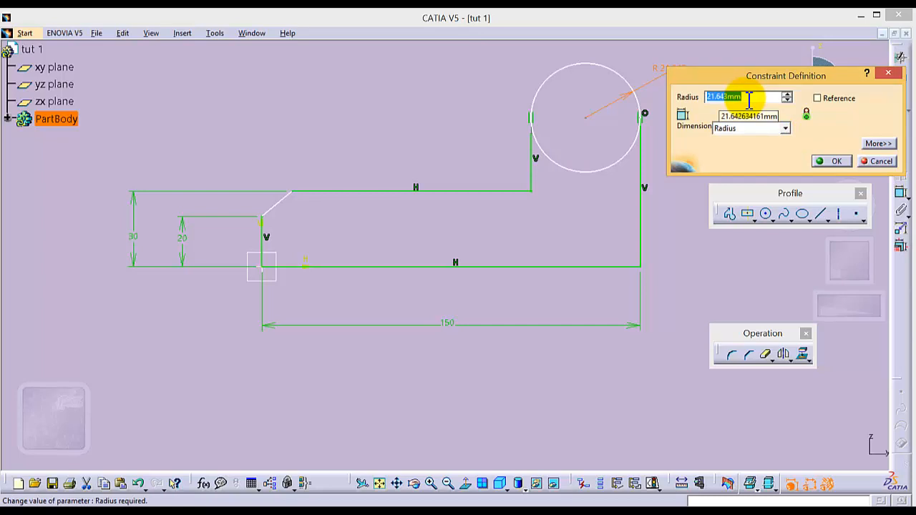
key("Return")
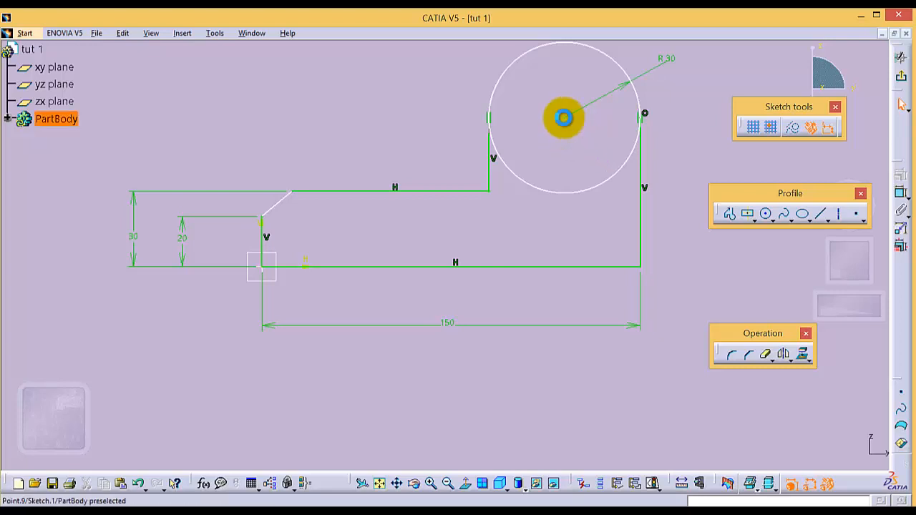
Dimension the vertical distance between the circle's centre and the base line and set it to 50 mm.
left_click(564, 118)
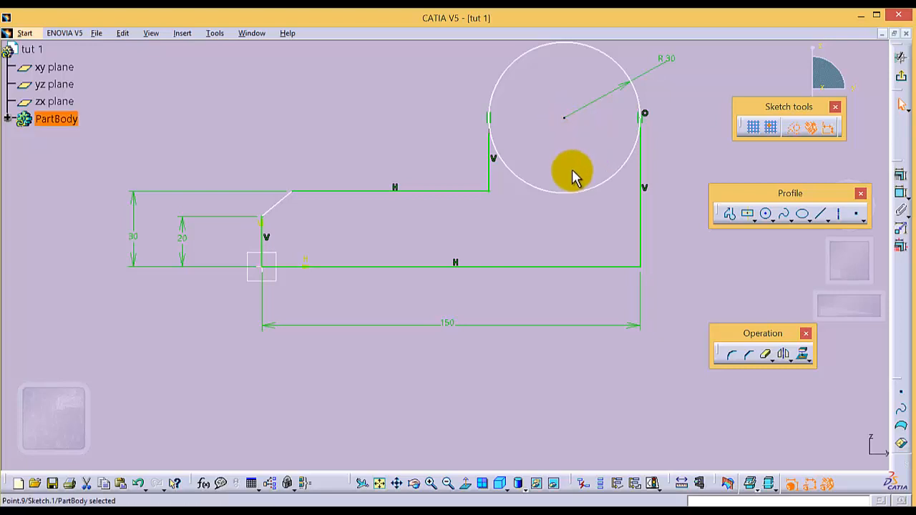
left_click(588, 265, "ctrl")
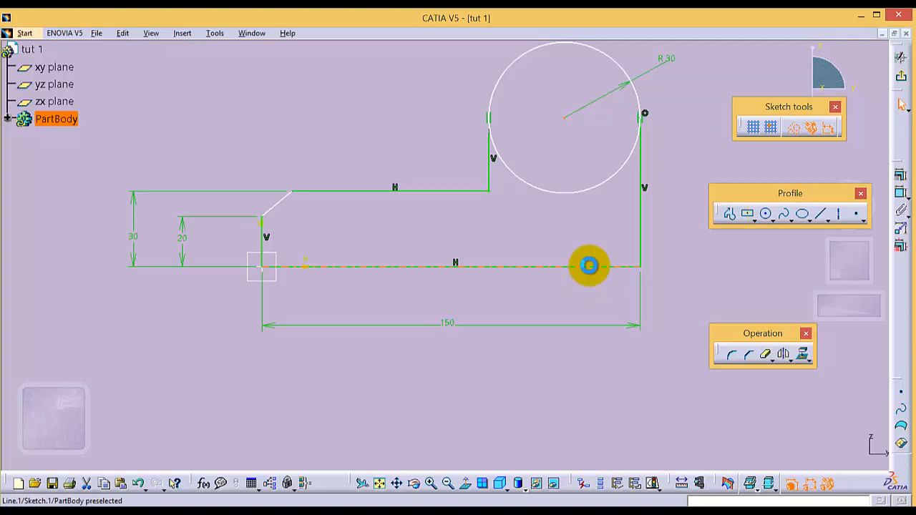
left_click(900, 192)
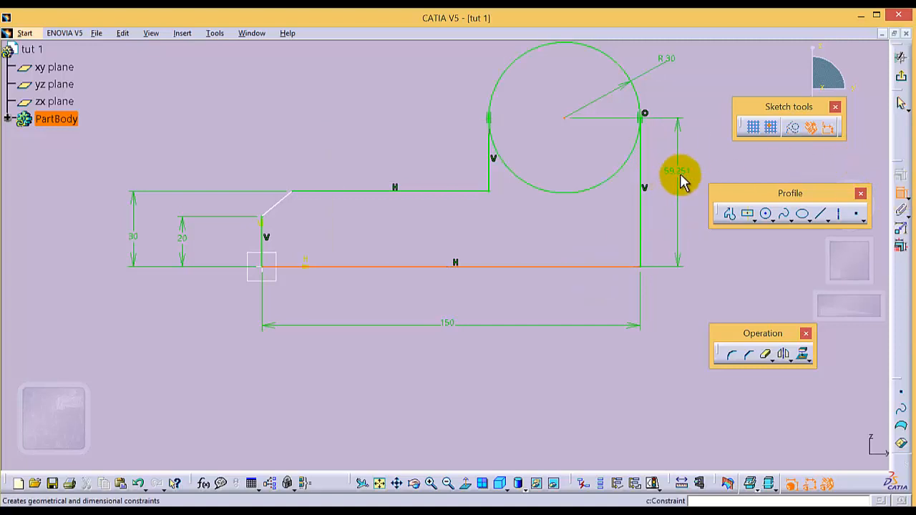
left_click(683, 192)
double_click(683, 186)
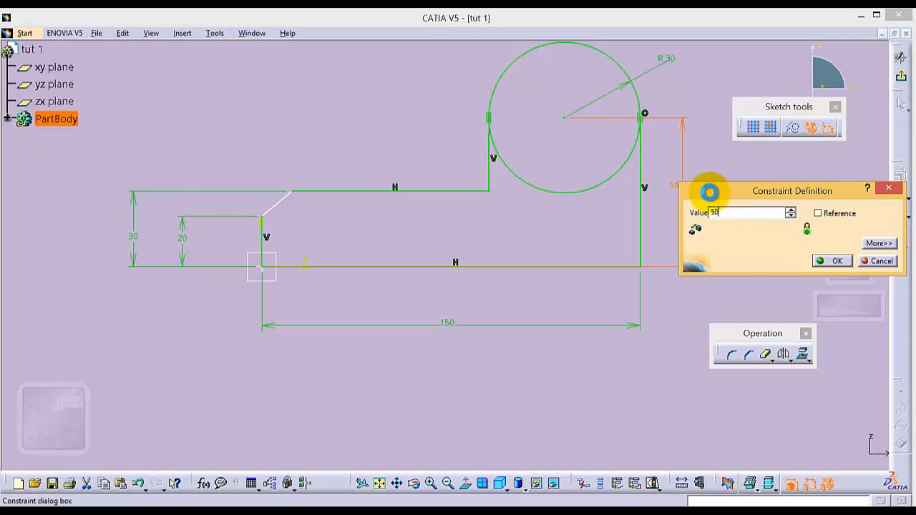
key("Return")
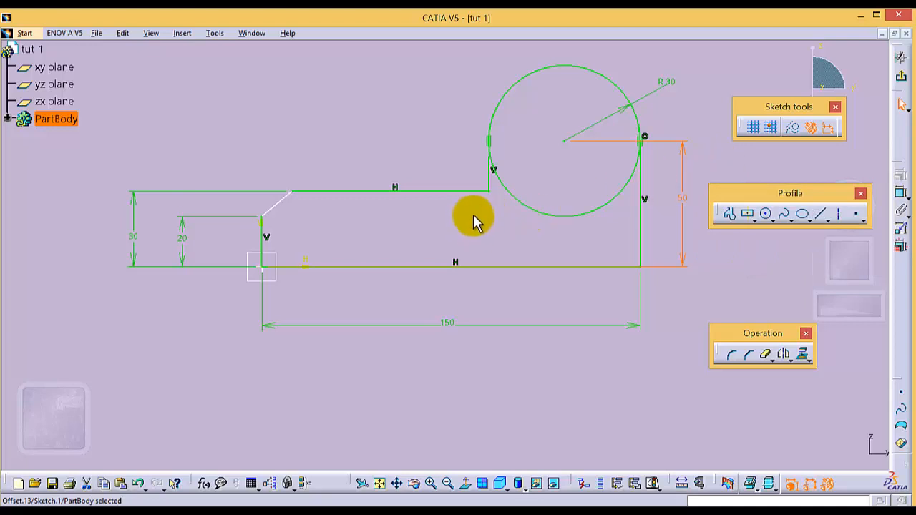
Dimension the horizontal distance from the vertical line at the origin to the sloped line's upper end and set it to 10 mm.
left_click(280, 203)
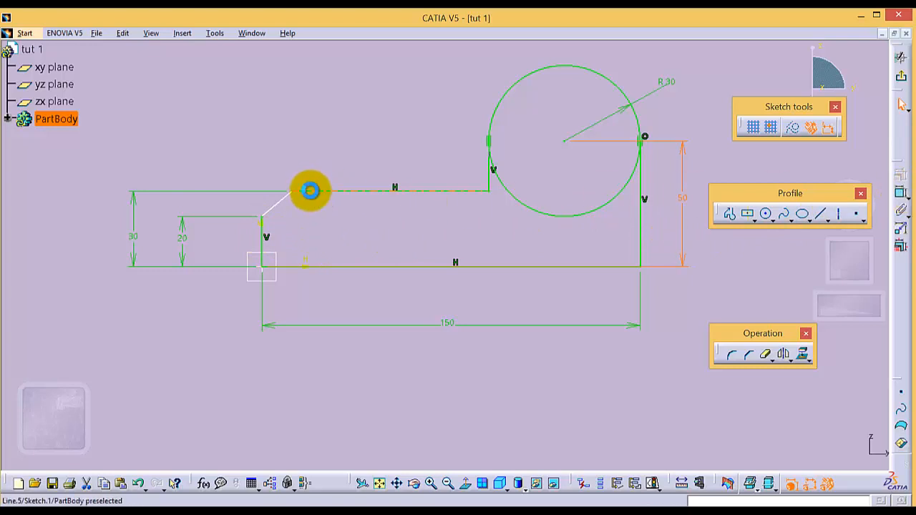
left_click(310, 190)
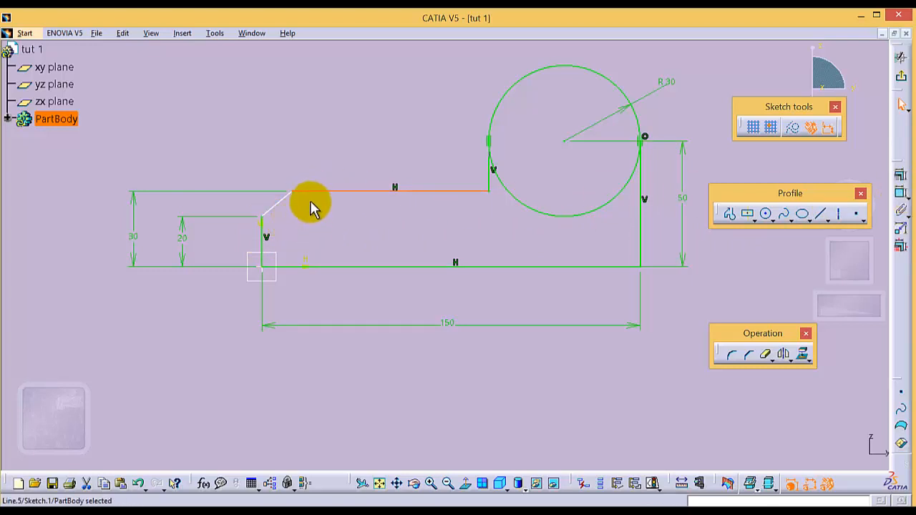
left_click(305, 212)
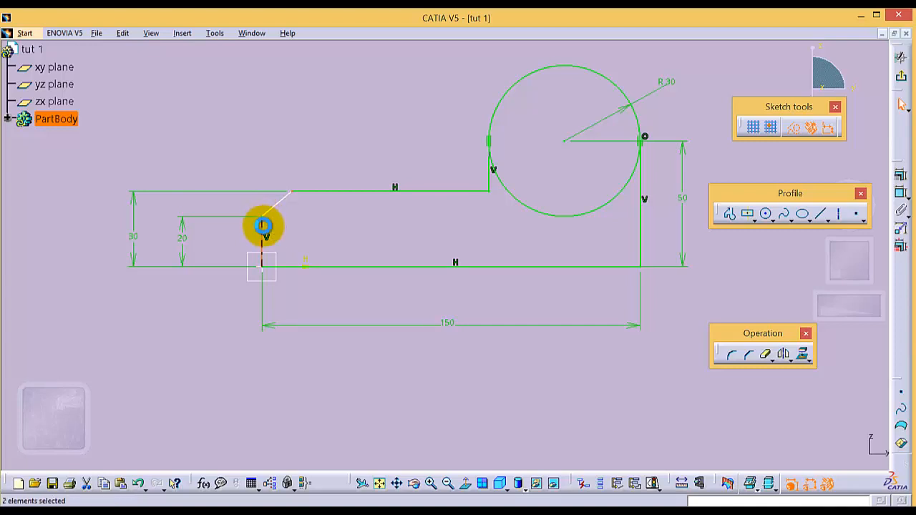
left_click(262, 226)
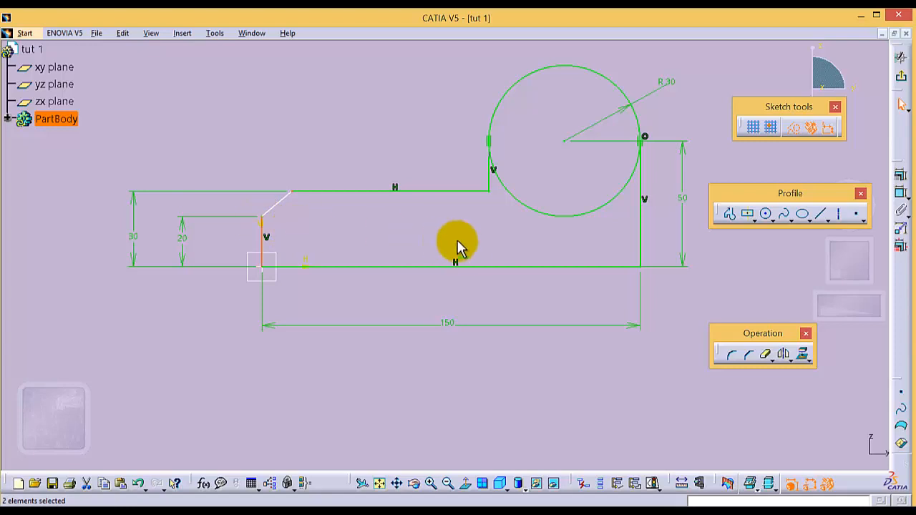
left_click(900, 192)
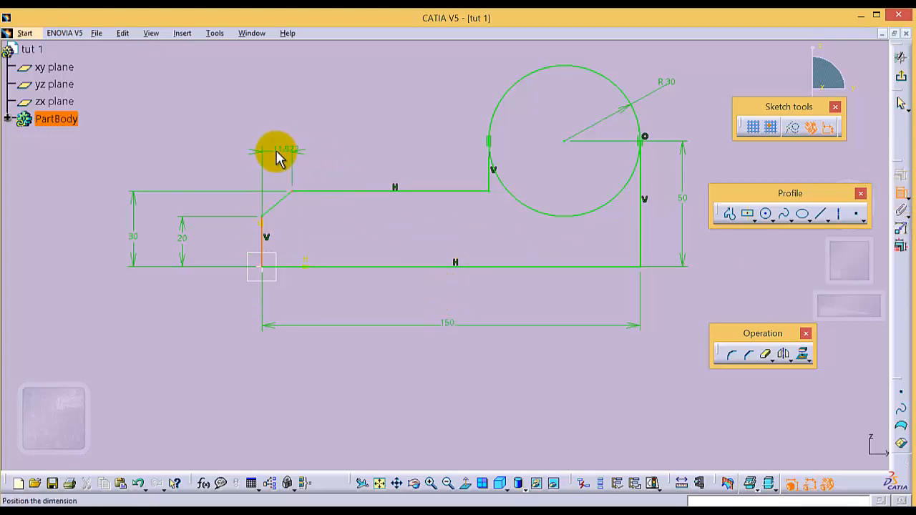
left_click(279, 159)
double_click(274, 151)
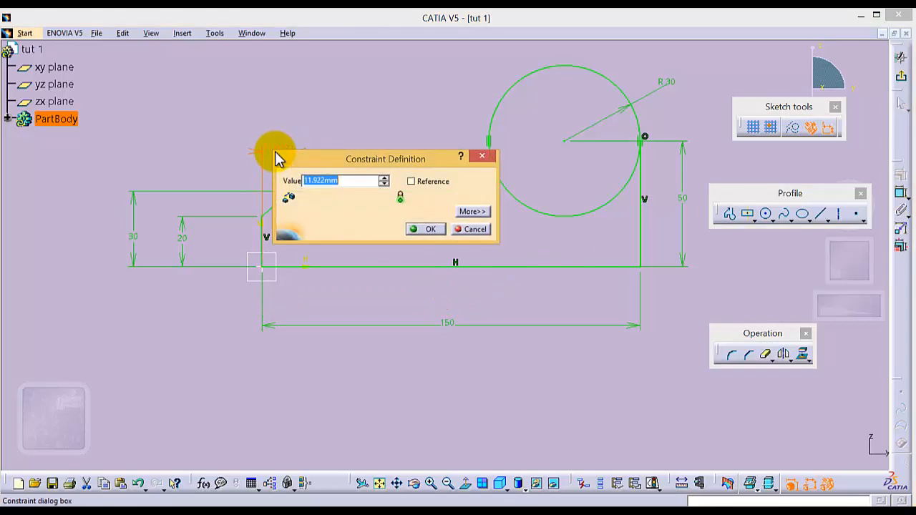
type("10")
key("Return")
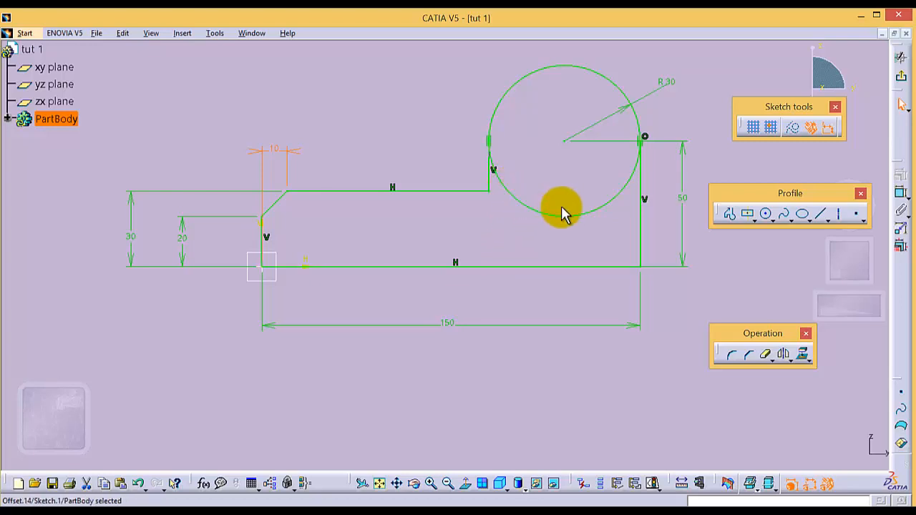
Break the circle into two arcs, at its bottom and at the long vertical line's upper end.
left_click(523, 204)
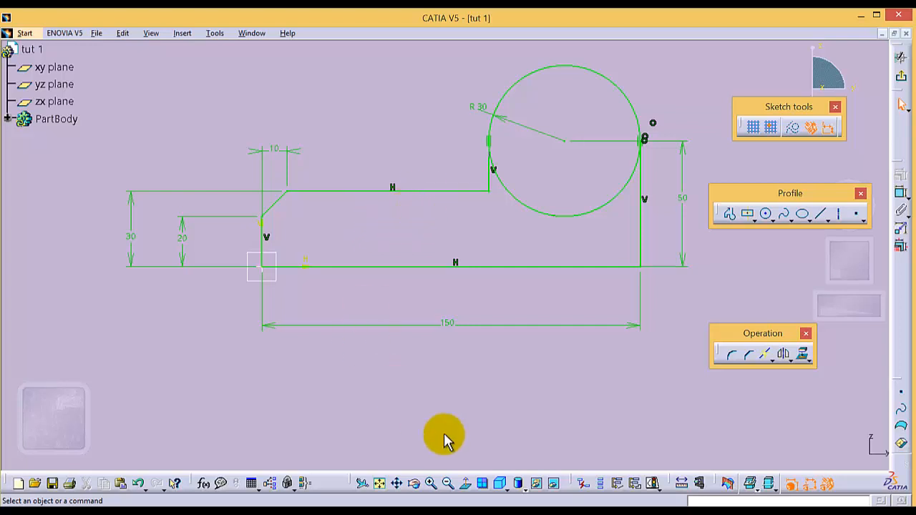
Make the upper endpoint of the shorter tangent vertical line coincident with the circle's larger arc.
left_click(431, 483)
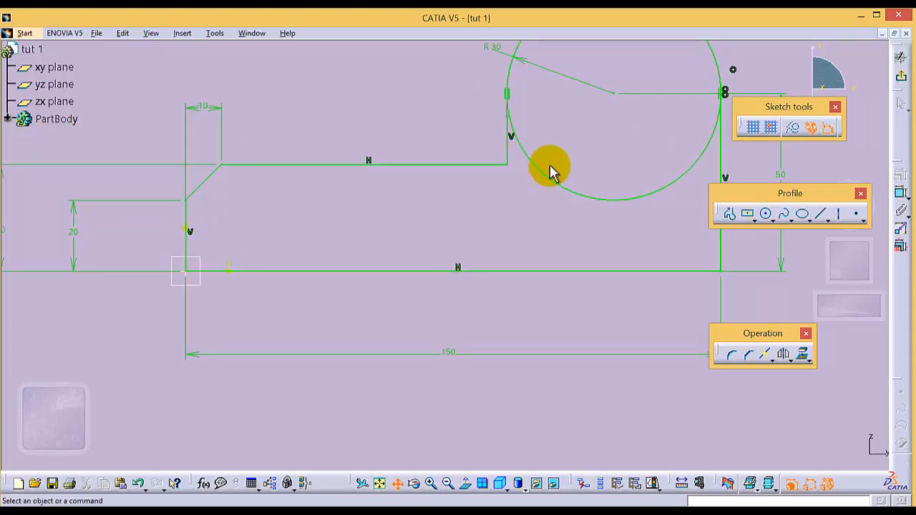
mouse_move(518, 171)
middle_mouse_down()
mouse_move(468, 268)
mouse_move(472, 243)
middle_mouse_up()
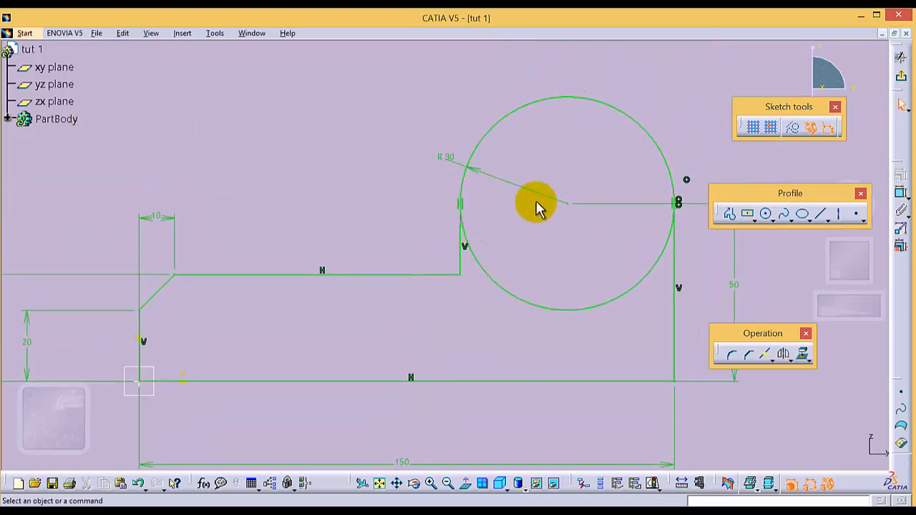
left_click(459, 226)
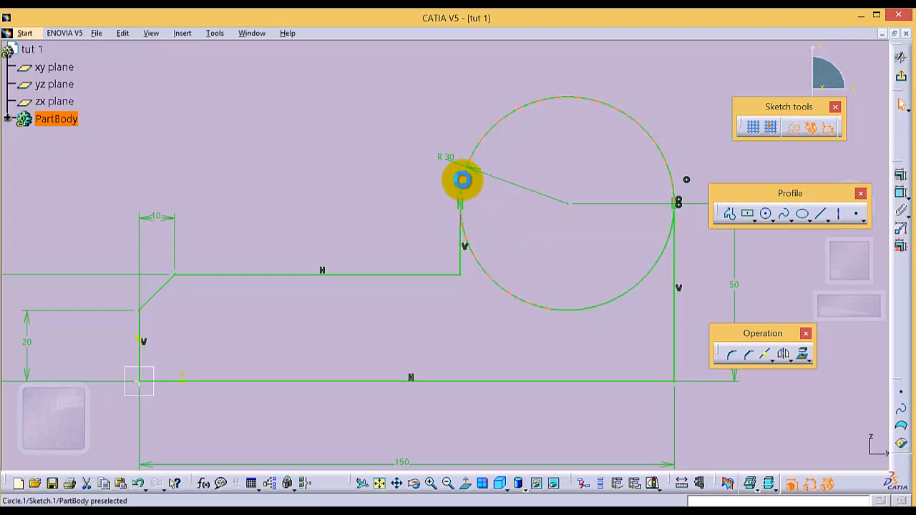
left_click(462, 180, "ctrl")
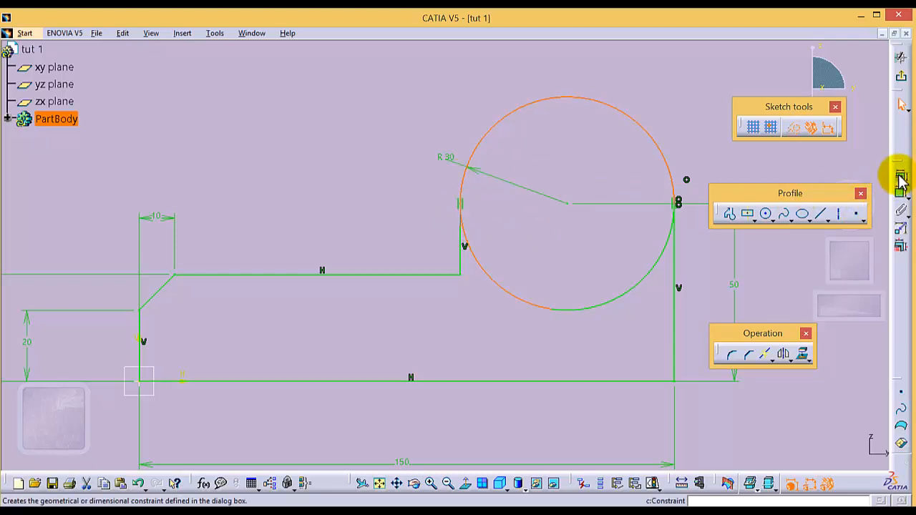
left_click(900, 179)
left_click(693, 286)
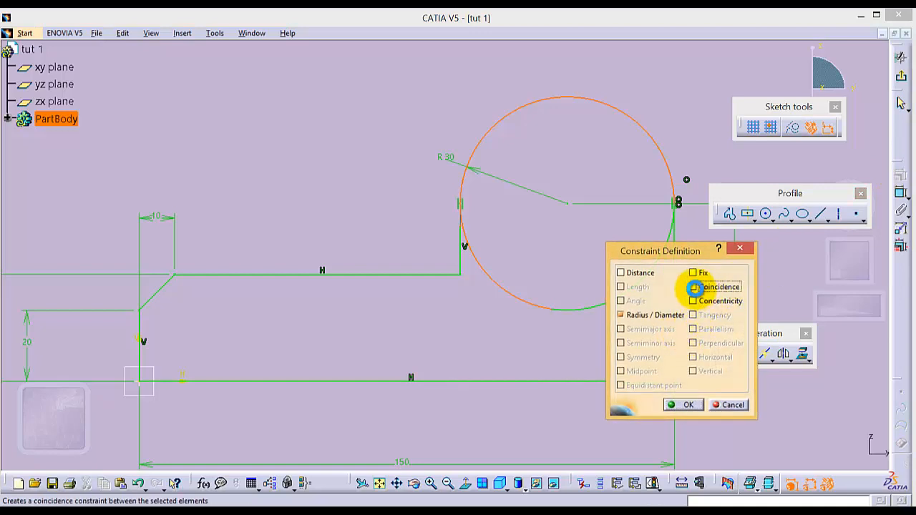
left_click(683, 405)
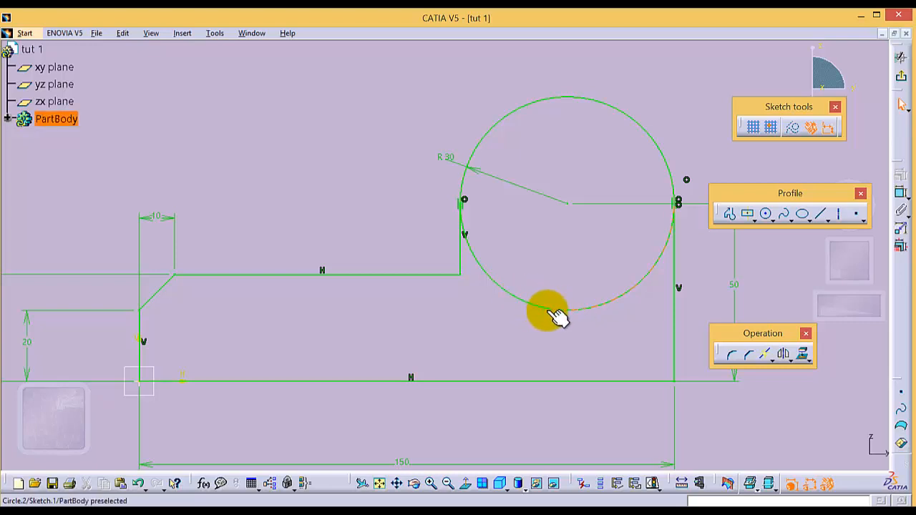
Use Quick Trim to remove both lower arcs of the circle, leaving only the upper semicircle between the two vertical lines.
left_click(771, 361)
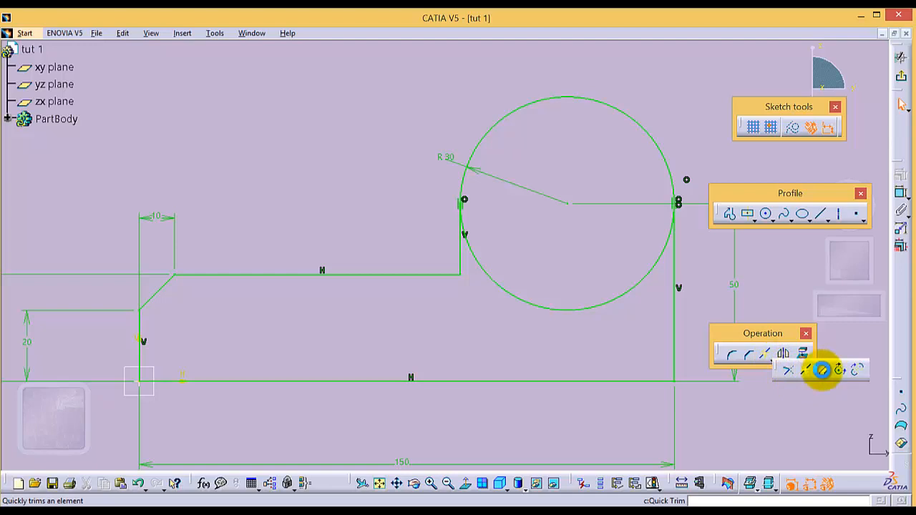
left_click(821, 369)
left_click(528, 303)
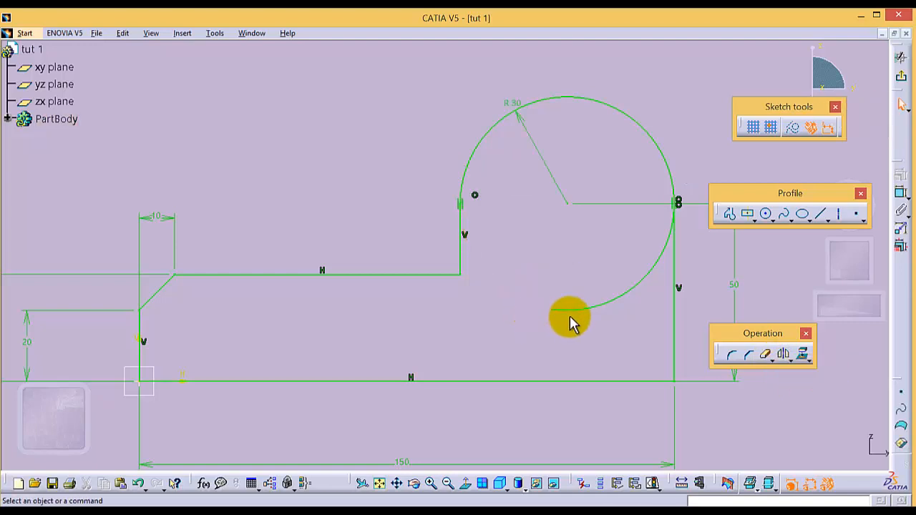
left_click(767, 358)
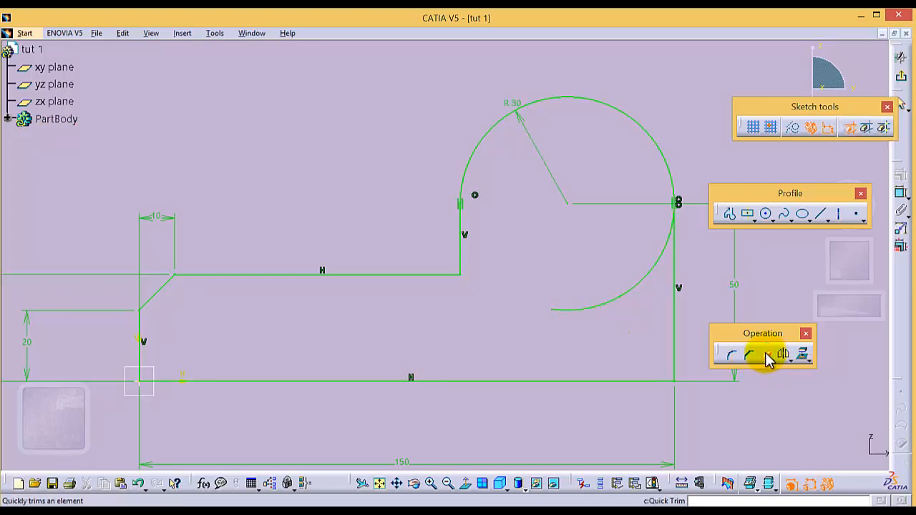
left_click(611, 301)
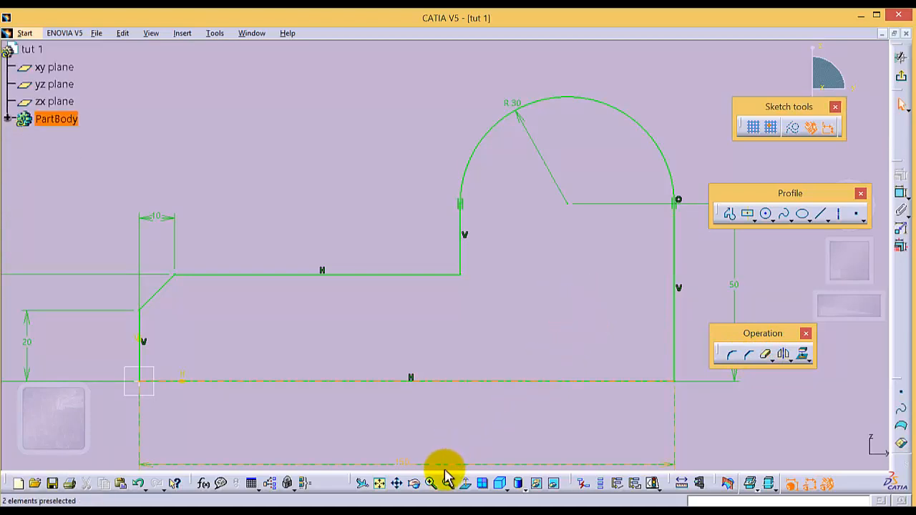
Exit the sketch and extrude the profile as a pad with a length of 80 mm.
left_click(383, 485)
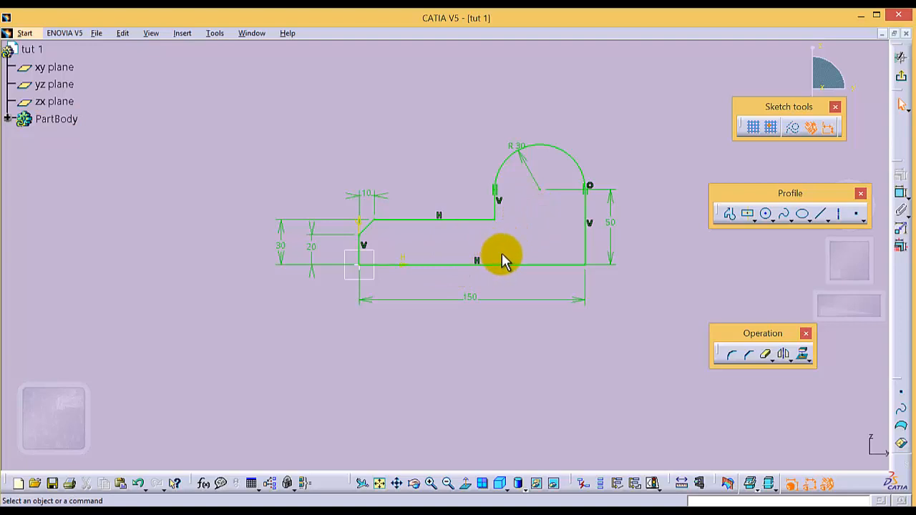
left_click(901, 81)
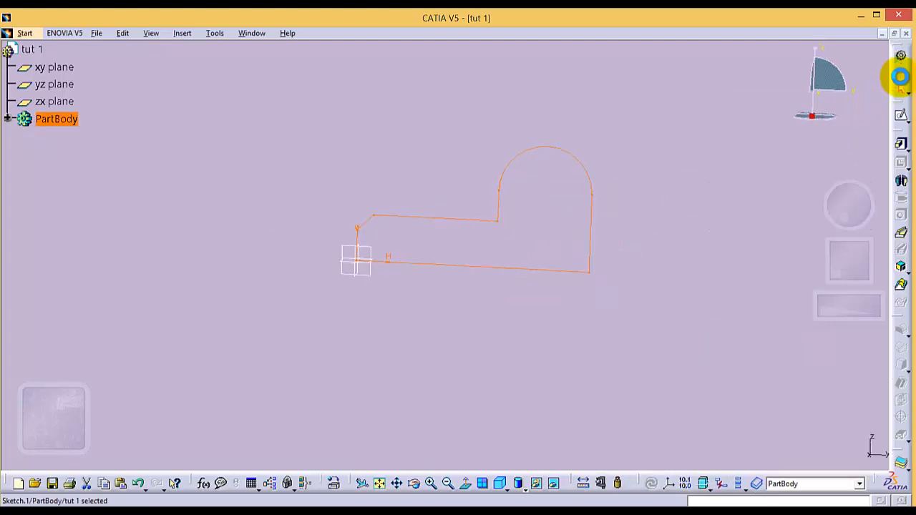
left_click(901, 143)
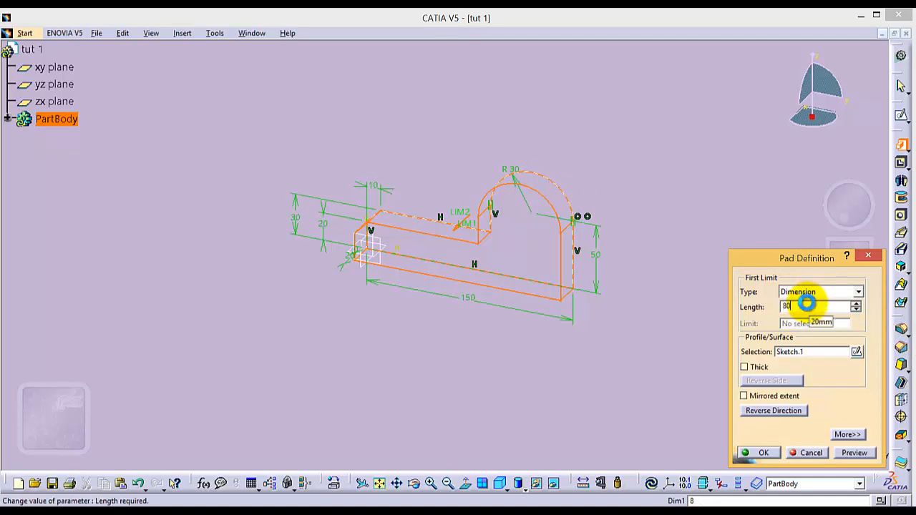
key("Return")
left_click(622, 333)
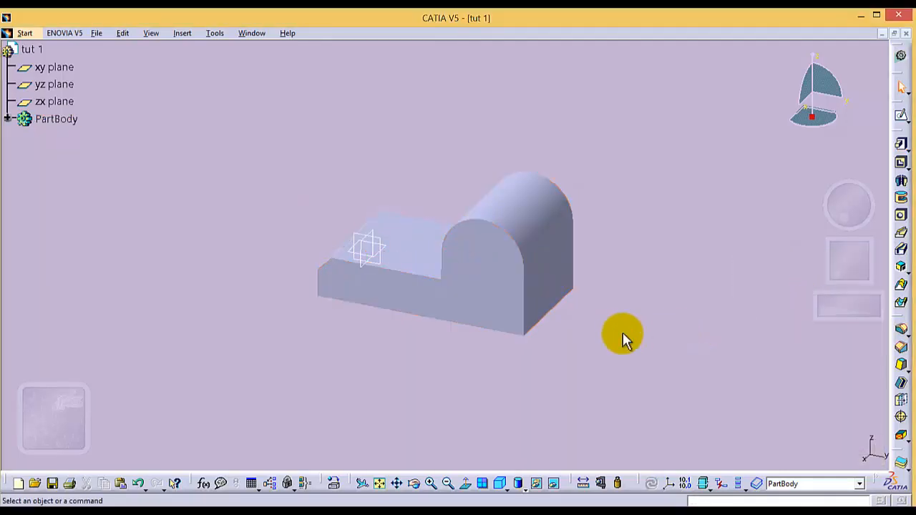
Start a sketch on the pad's front profile face and draw a closed rectangular profile about 10 mm high along its bottom edge.
left_click(394, 290)
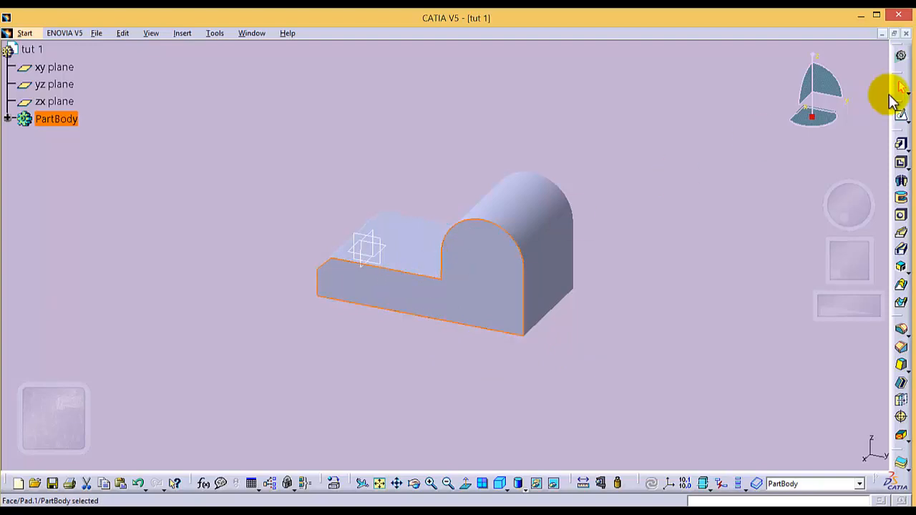
left_click(903, 116)
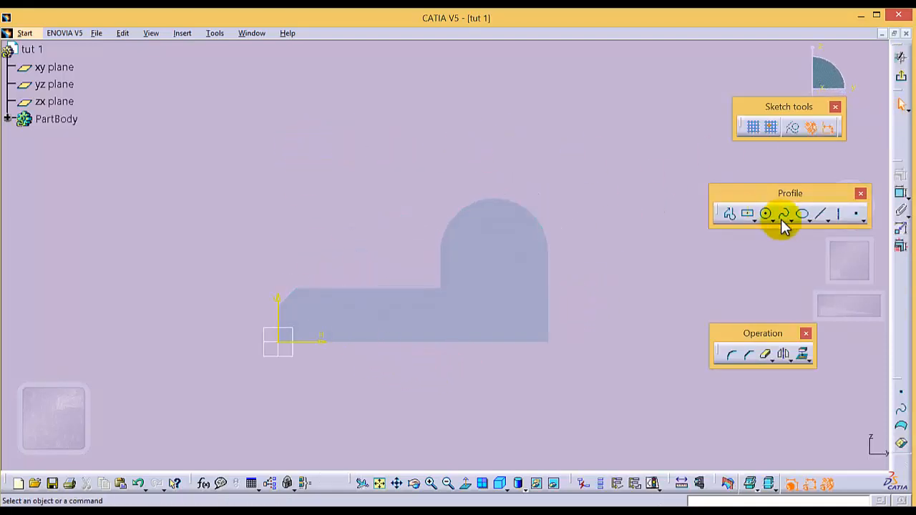
left_click(732, 214)
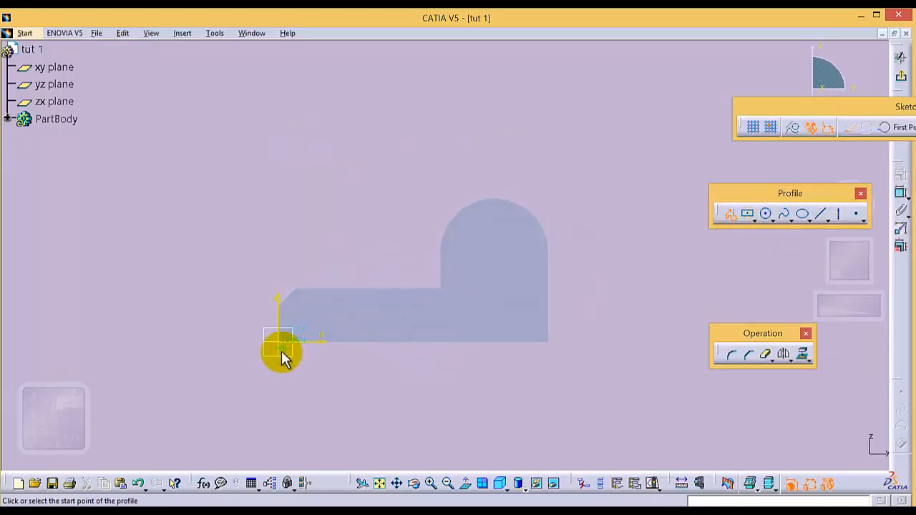
left_click(364, 341)
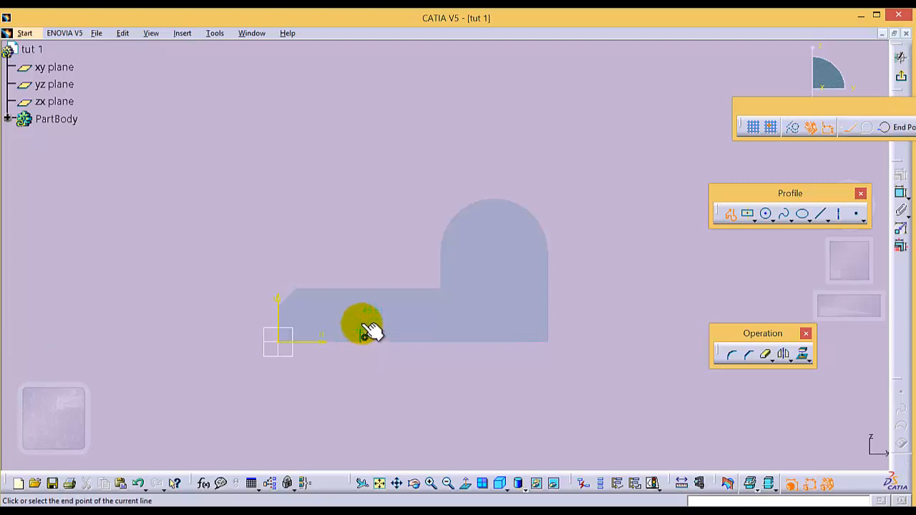
left_click(449, 325)
left_click(450, 341)
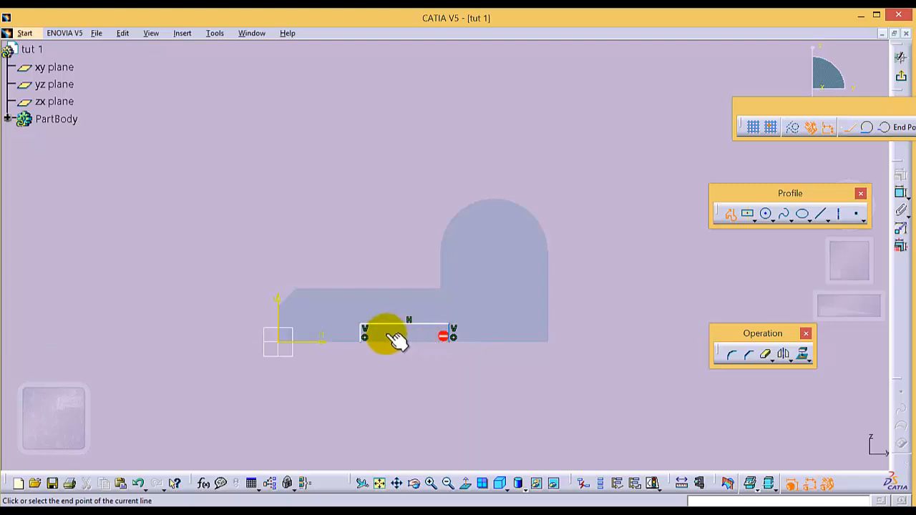
left_click(362, 340)
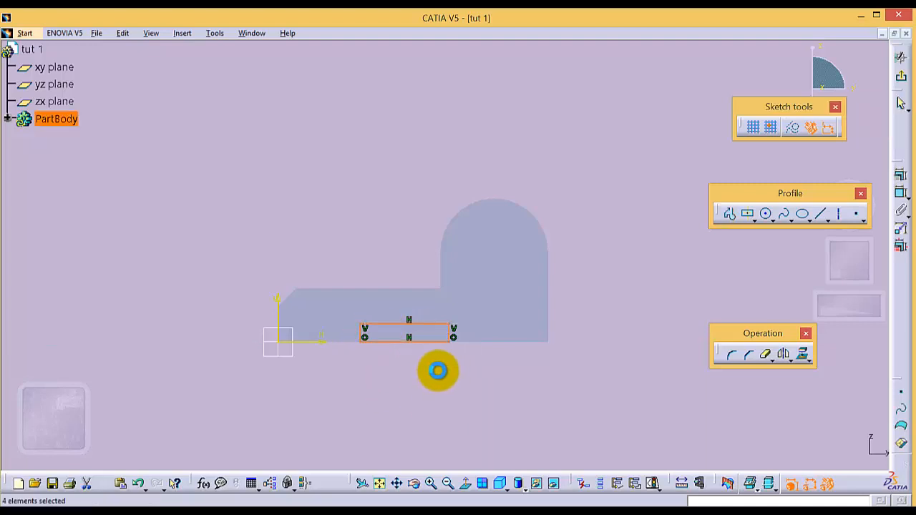
Sketch a circle inside the rounded end of the part, centred on the rounded edge's centre.
left_click(431, 483)
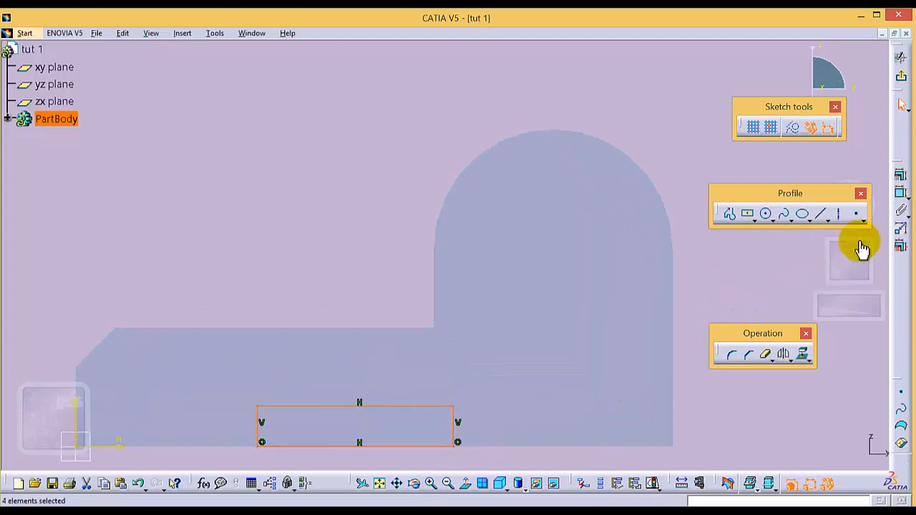
left_click(765, 214)
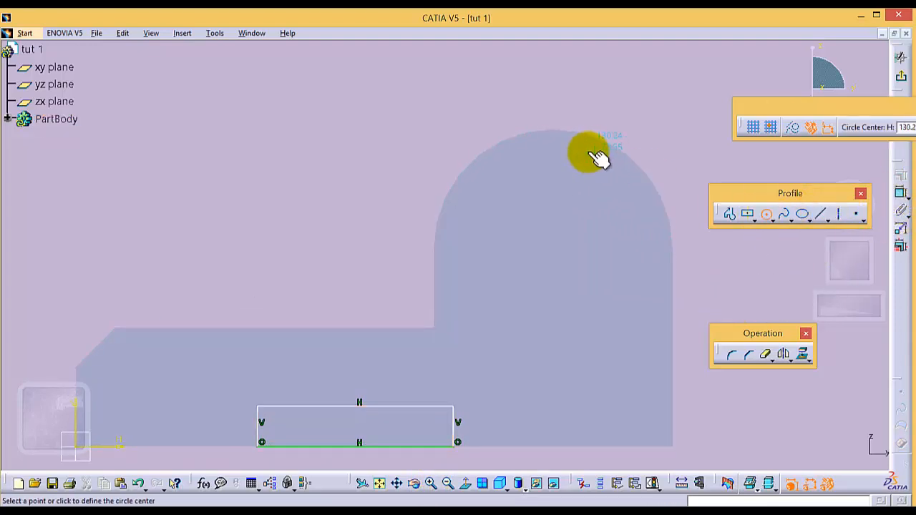
left_click(569, 228)
left_click(581, 193)
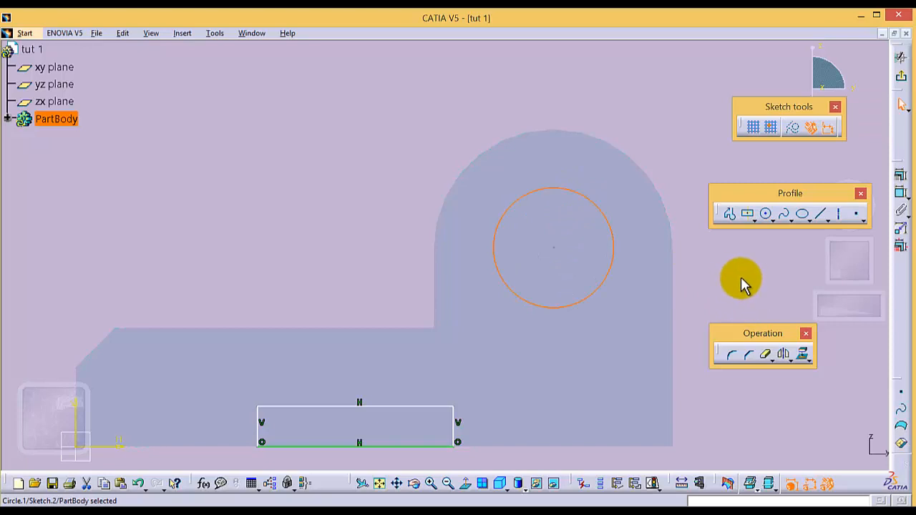
Dimension the distance between the part's short vertical end edge and the rectangle's nearer vertical side and set it to 30 mm.
left_click(396, 483)
left_click(397, 483)
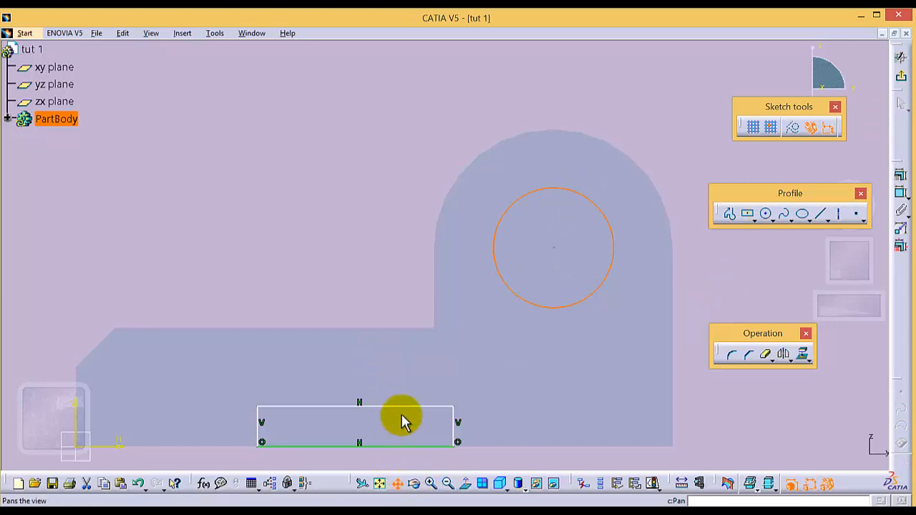
mouse_move(417, 353)
left_mouse_down()
mouse_move(457, 244)
mouse_move(409, 281)
left_mouse_up()
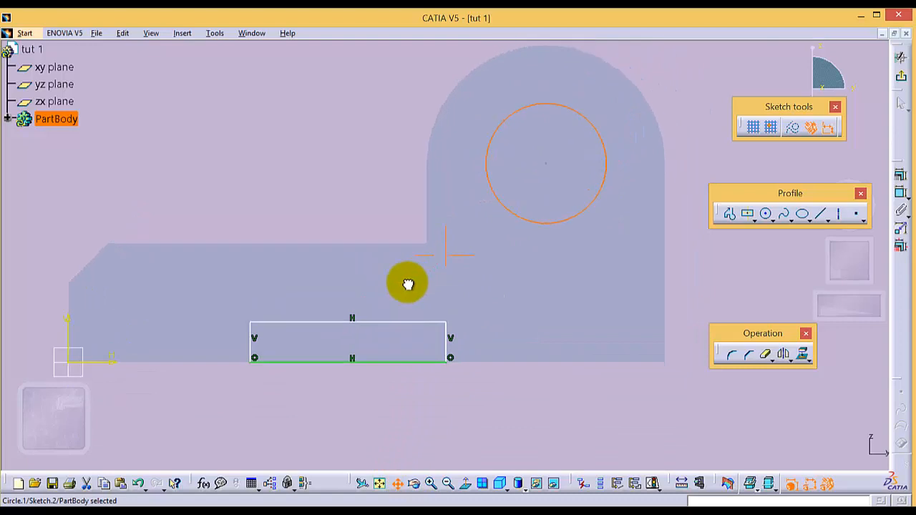
left_click(501, 417)
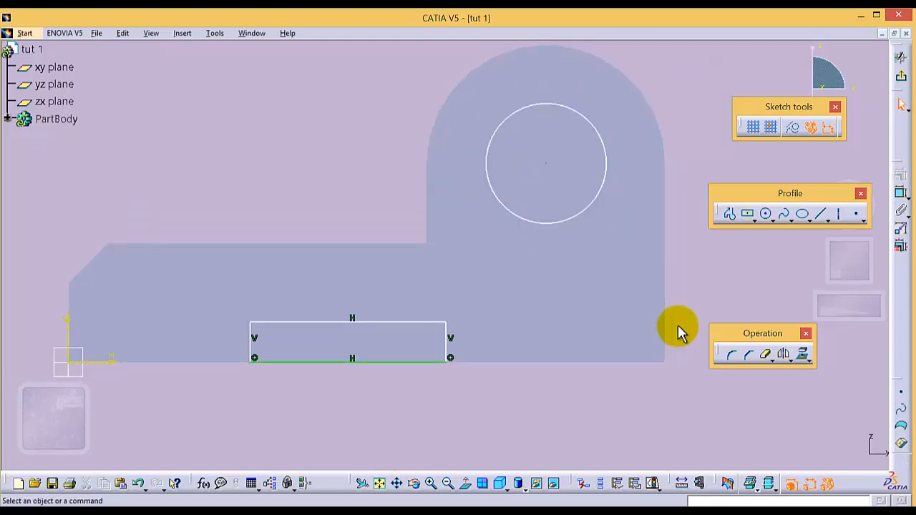
left_click(250, 333)
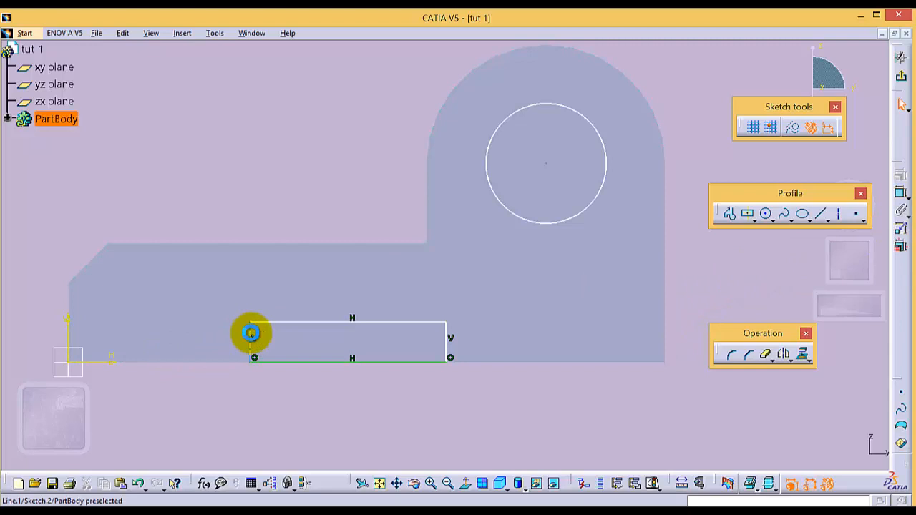
left_click(68, 303, "ctrl")
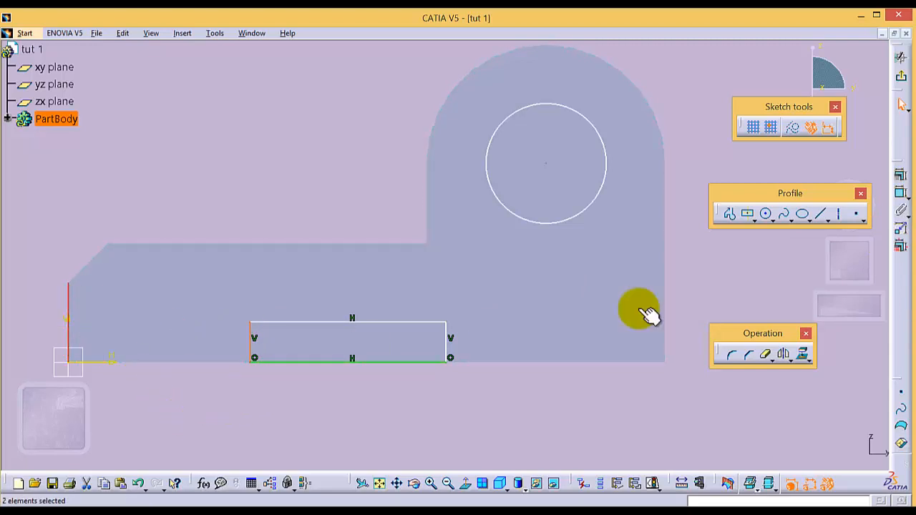
double_click(139, 403)
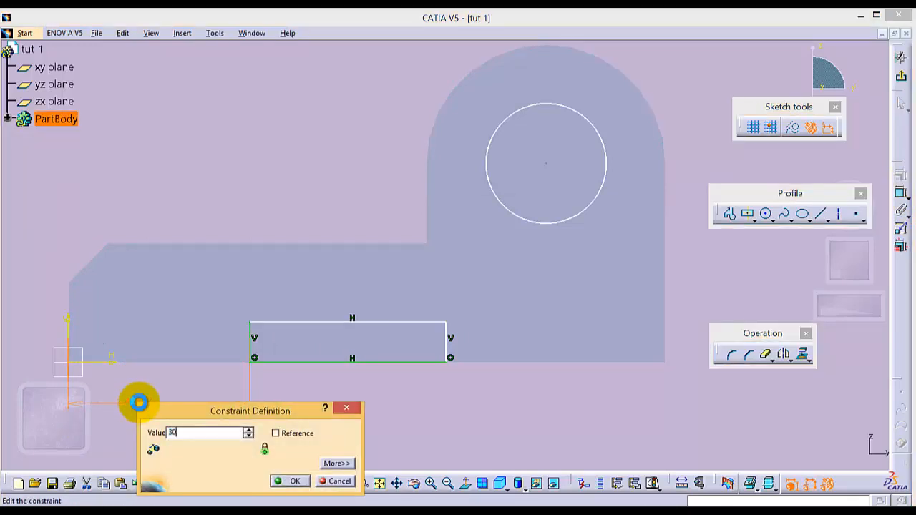
key("Return")
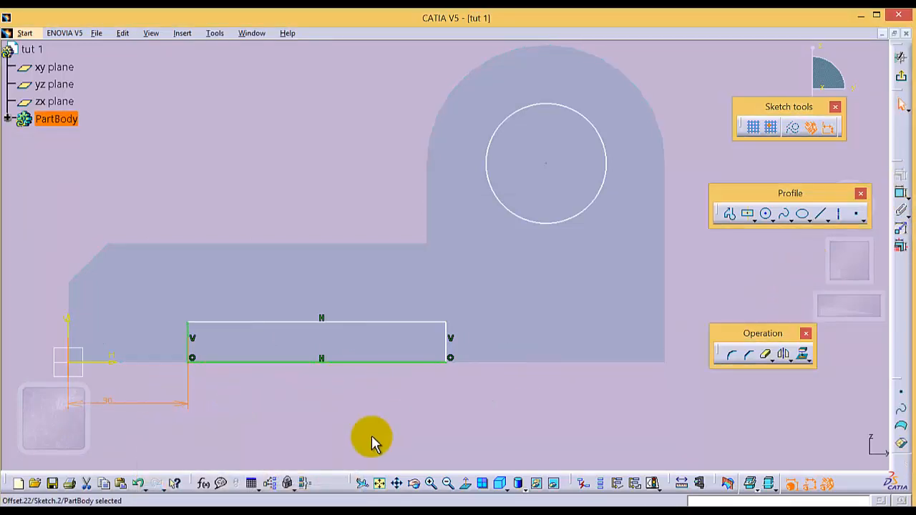
left_click(312, 429)
Dimension the distance between the rectangle's two vertical sides and set it to 75 mm.
left_click(189, 334)
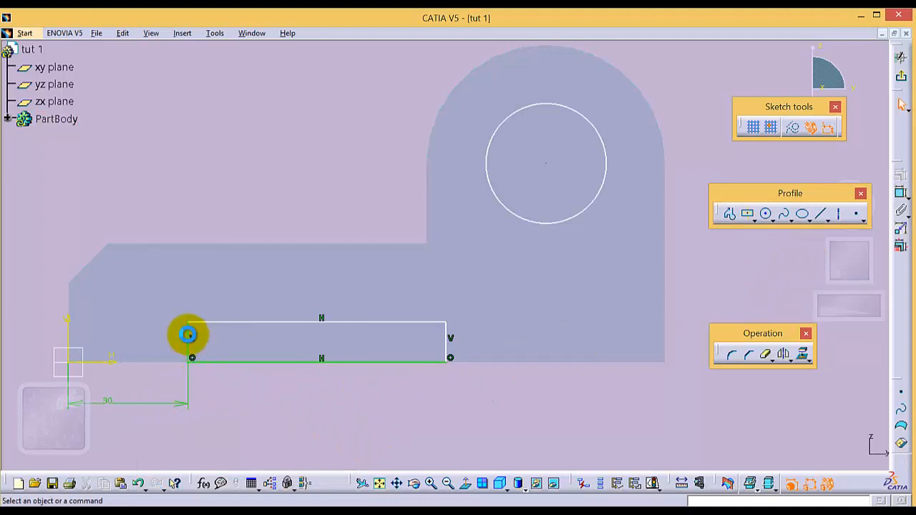
left_click(450, 333, "ctrl")
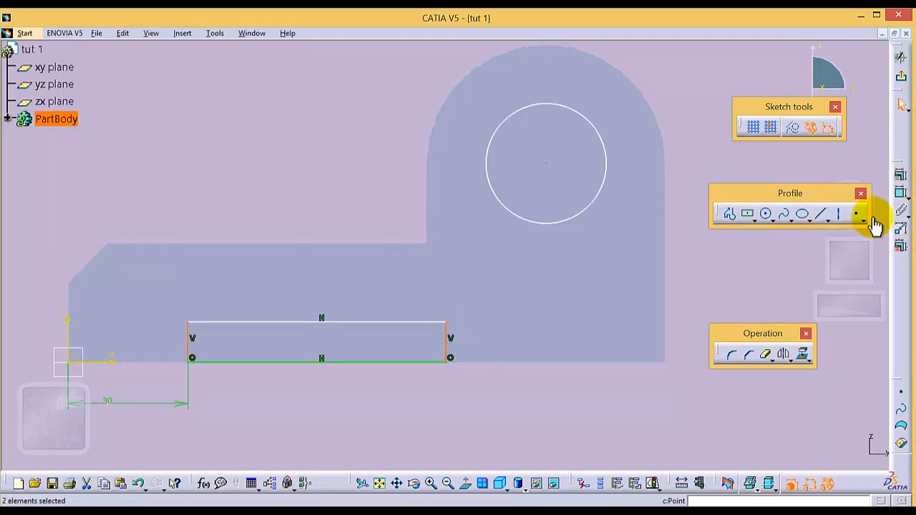
left_click(900, 192)
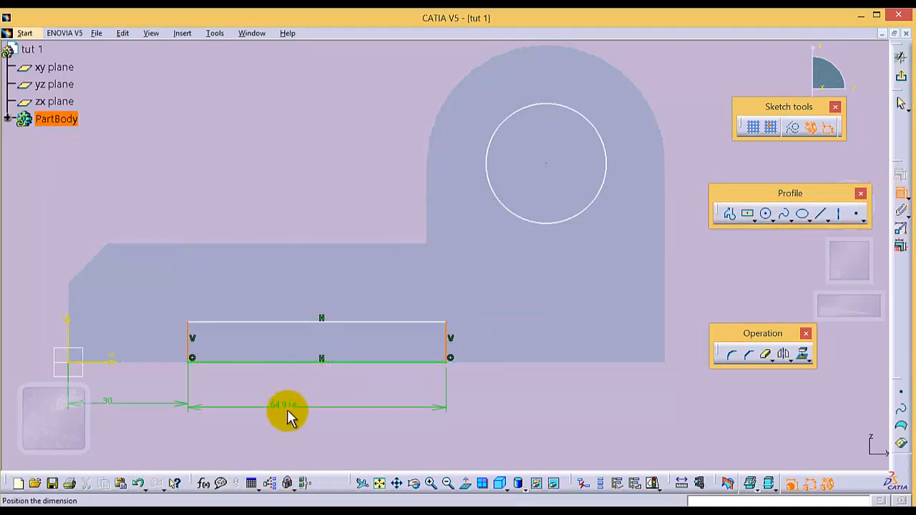
left_click(302, 405)
left_click(304, 403)
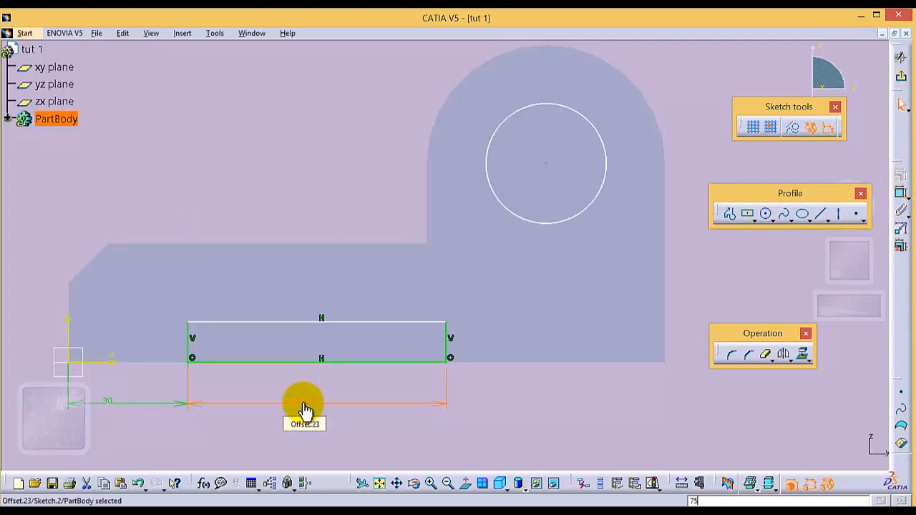
double_click(304, 403)
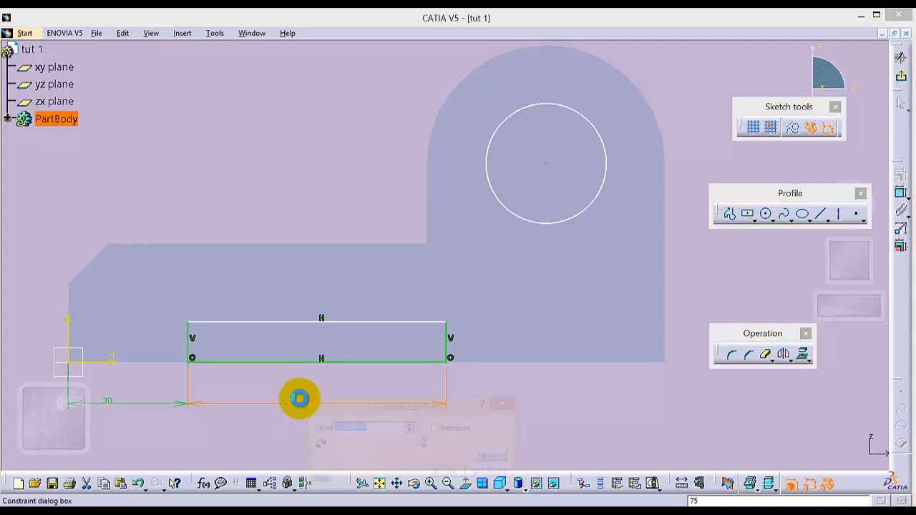
type("75")
key("Return")
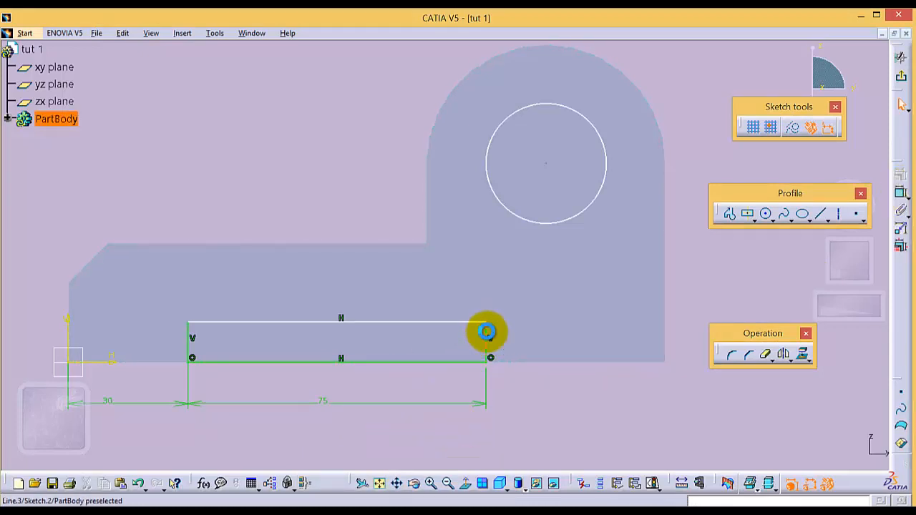
Dimension the length of the rectangle's vertical side nearest the rounded end and set it to 8 mm.
left_click(901, 192)
left_click(487, 342)
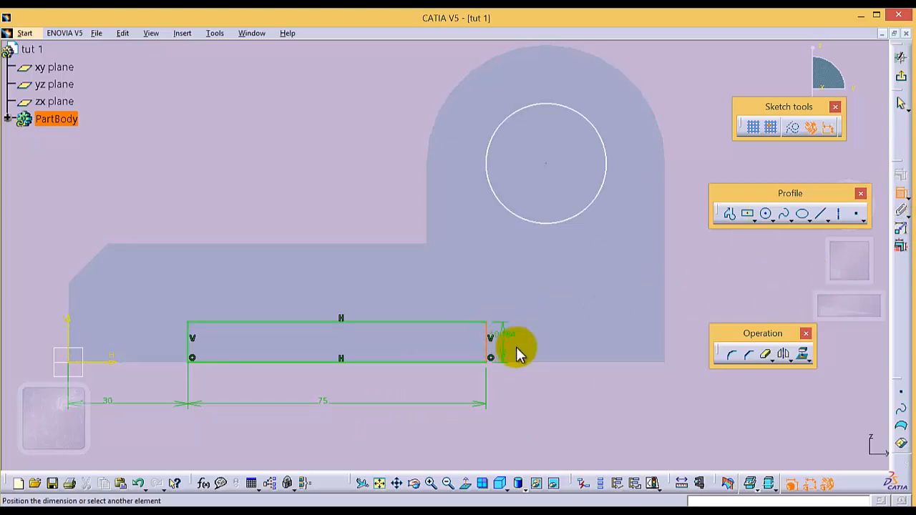
left_click(686, 348)
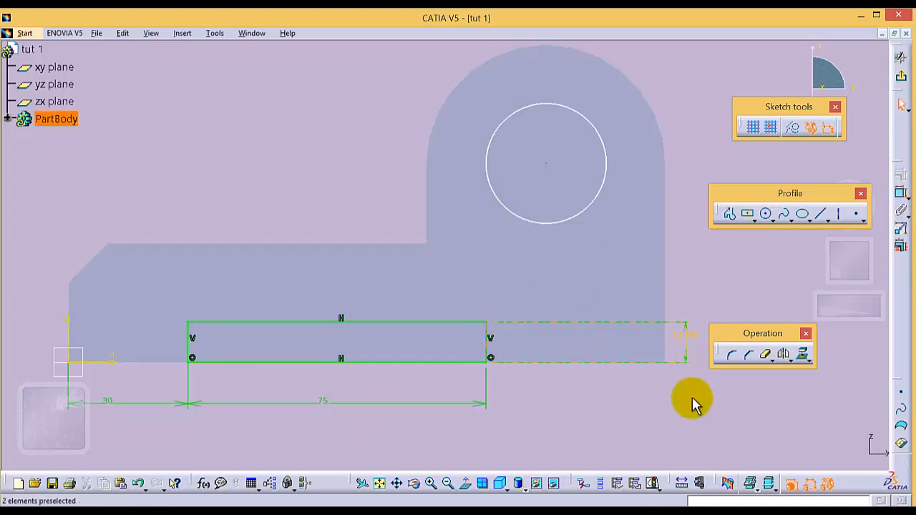
double_click(685, 334)
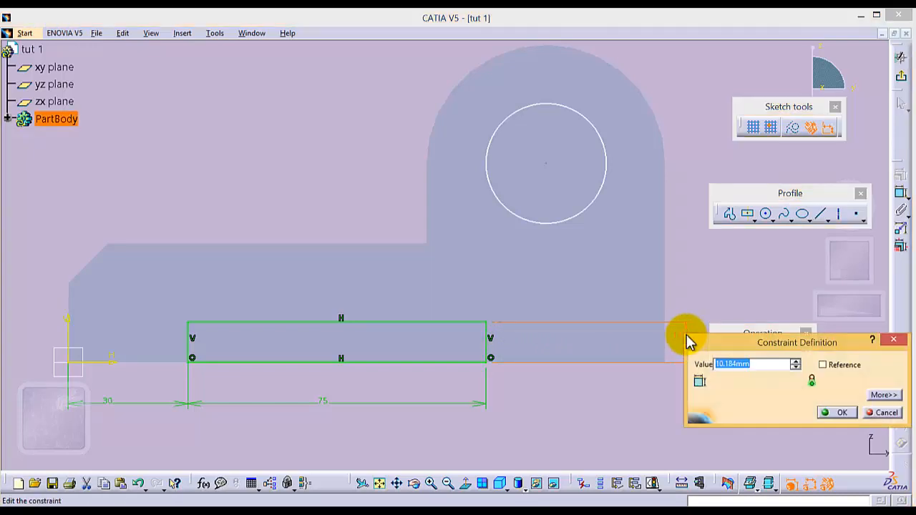
type("8")
key("Return")
left_click(593, 415)
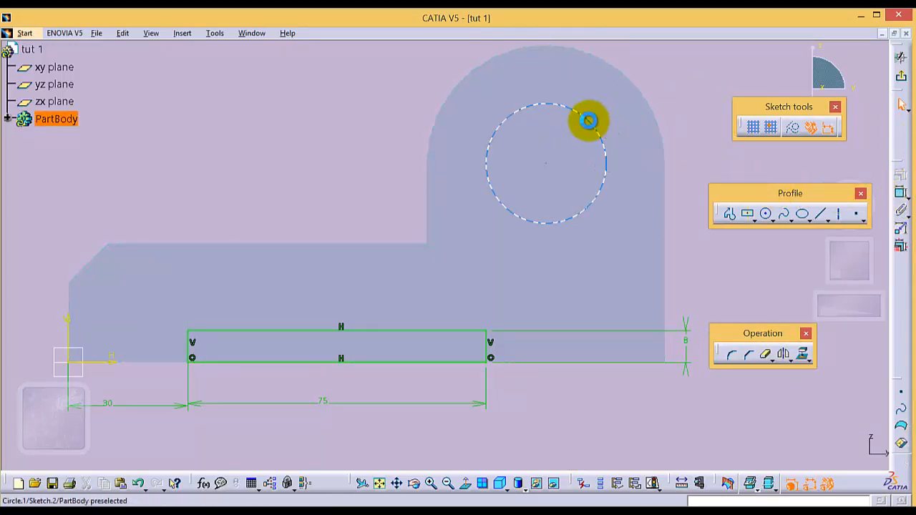
Dimension the circle in the rounded end as a diameter and set it to 30 mm.
left_click(586, 119)
left_click(901, 192)
left_click(679, 66)
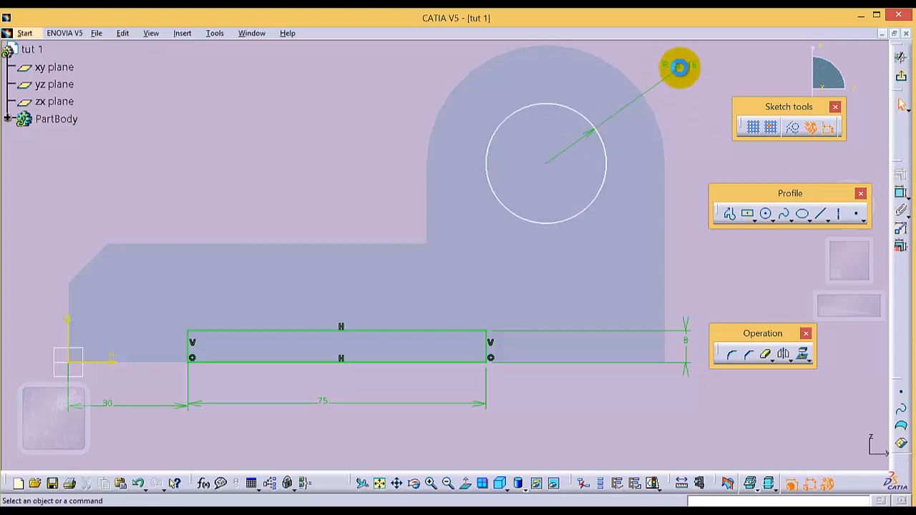
left_click(681, 71)
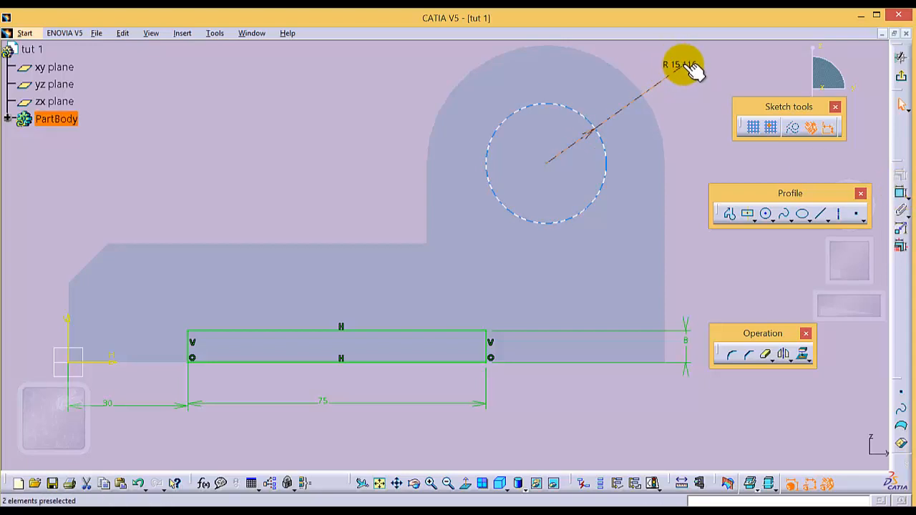
double_click(676, 62)
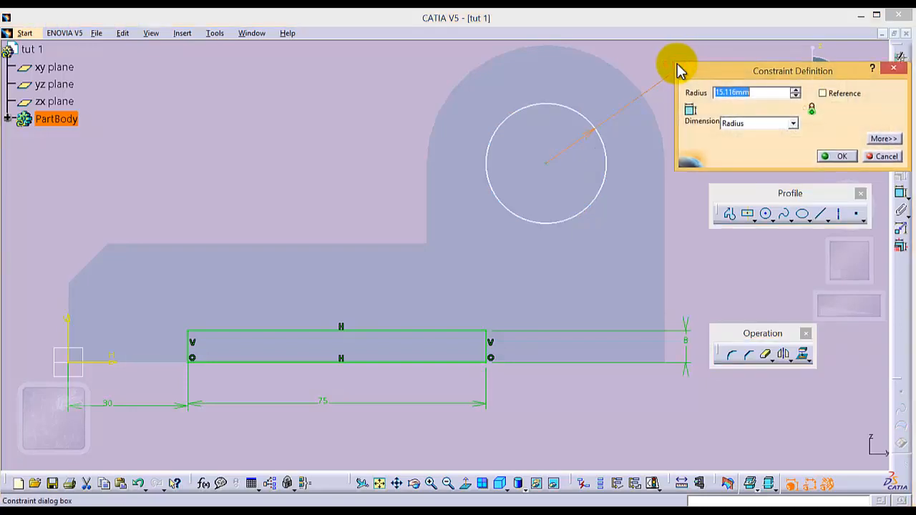
left_click(794, 123)
left_click(747, 138)
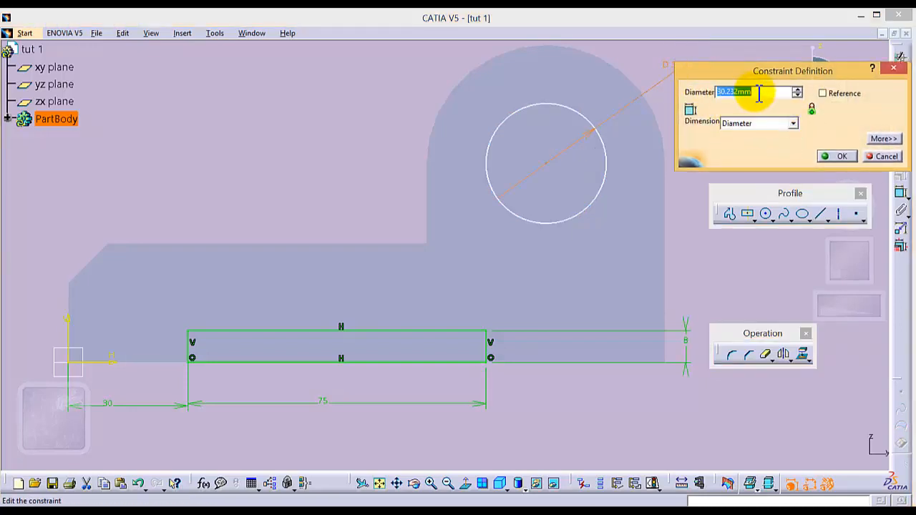
key("Return")
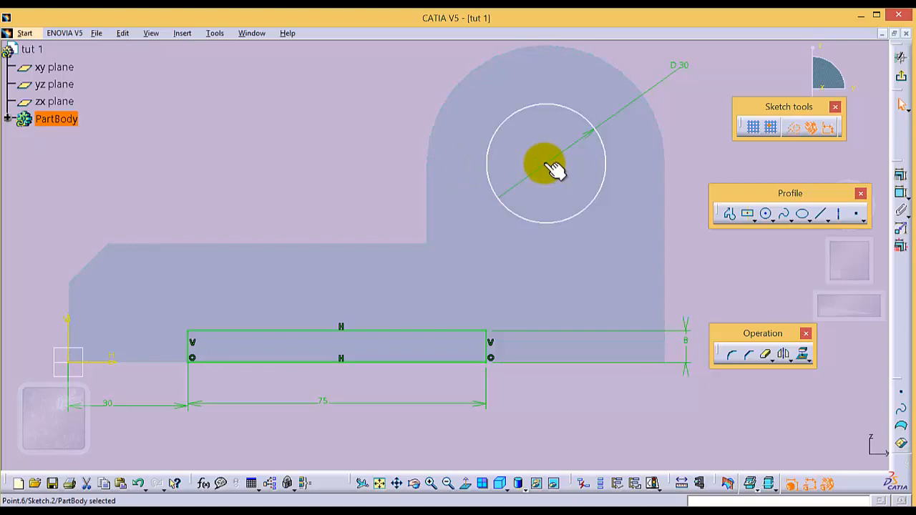
Dimension the distance between the circle's centre and the part's bottom edge and set it to 50 mm.
left_click(583, 365)
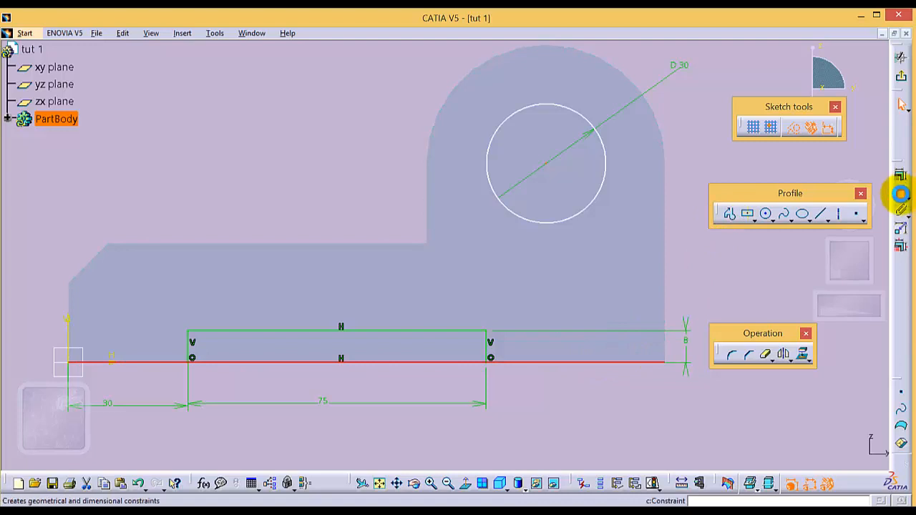
left_click(901, 193)
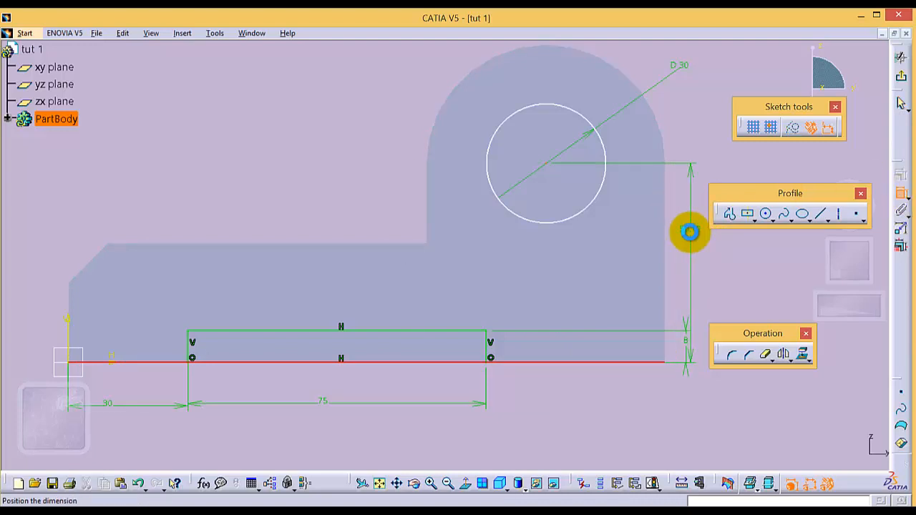
left_click(689, 232)
double_click(689, 226)
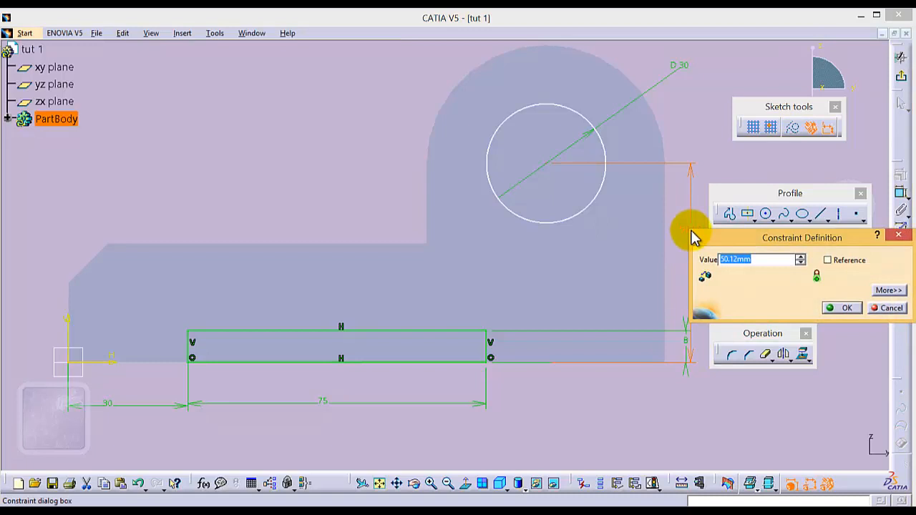
type("4")
key("BackSpace")
type("50")
key("Return")
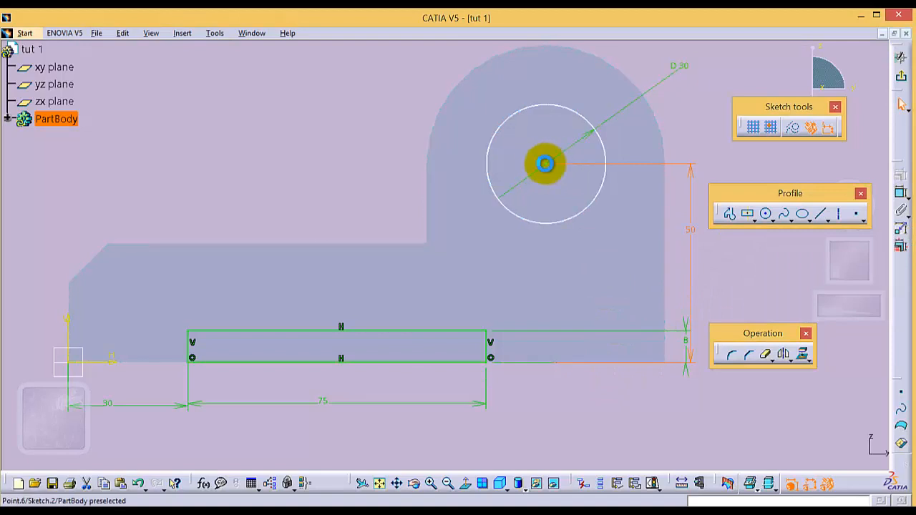
Dimension the distance between the circle's centre and the short vertical end edge, set it to 120 mm, and exit the sketch.
left_click(68, 299)
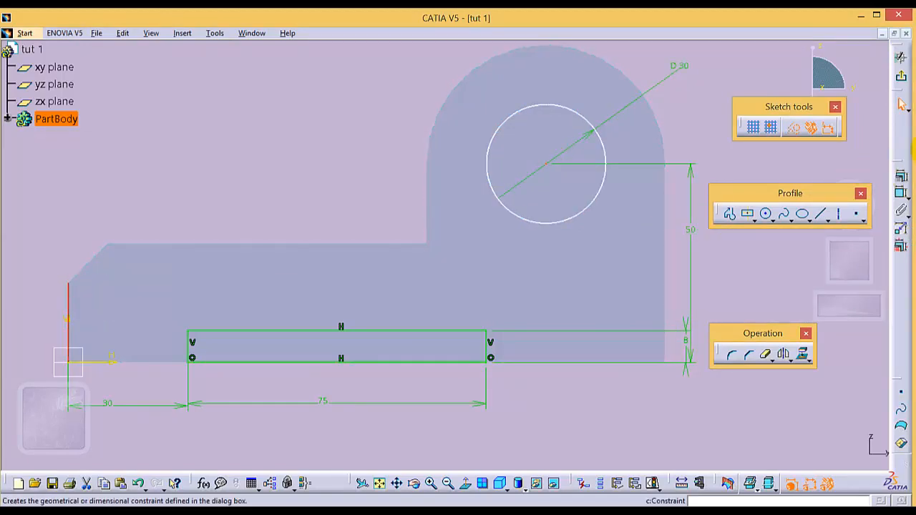
left_click(901, 194)
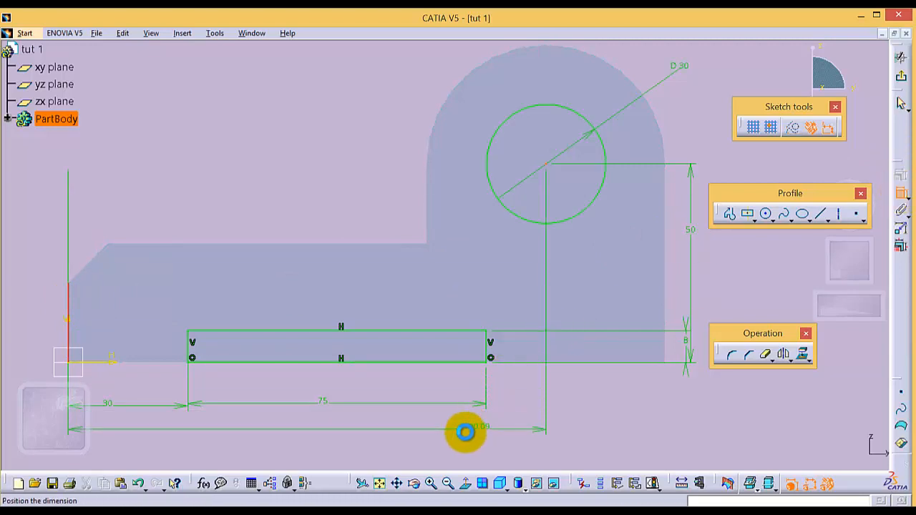
double_click(446, 437)
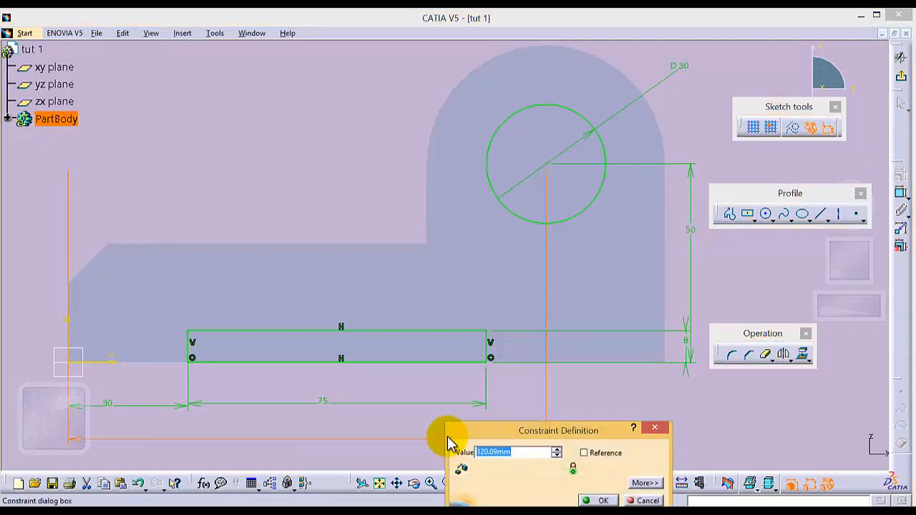
type("120")
key("Return")
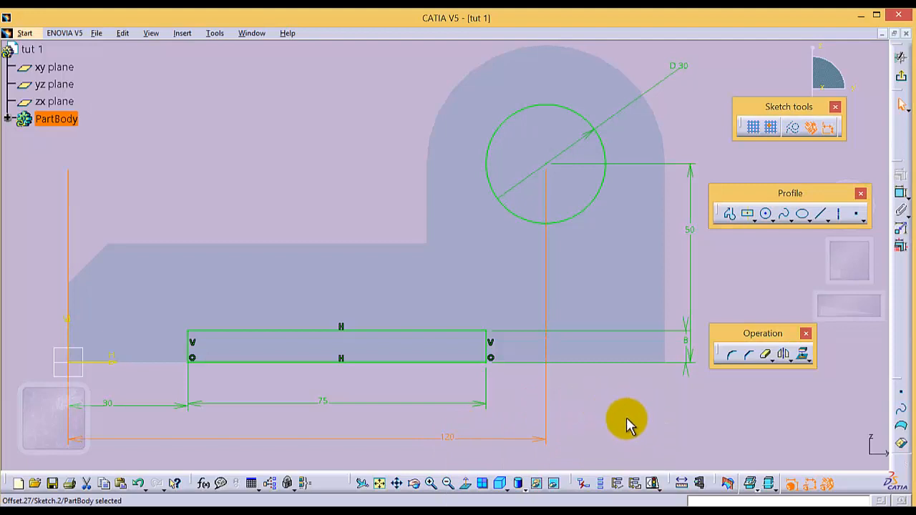
left_click(903, 79)
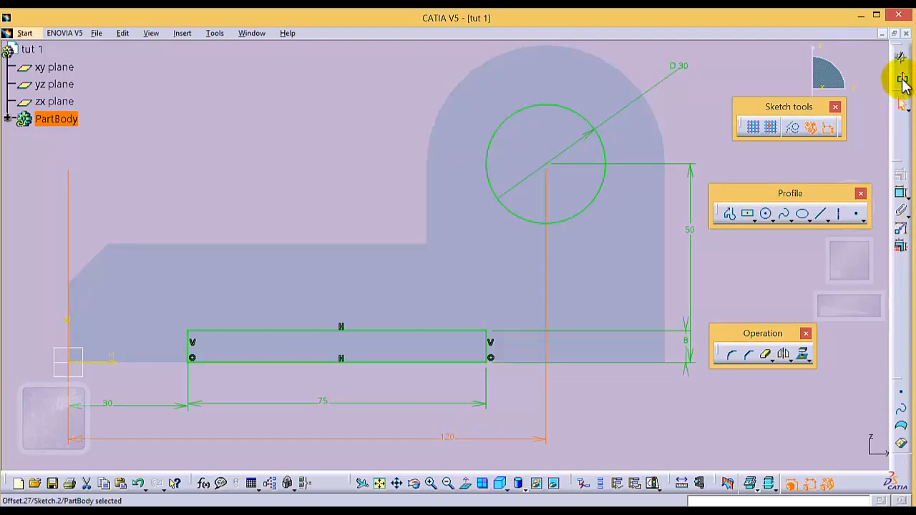
left_click(903, 81)
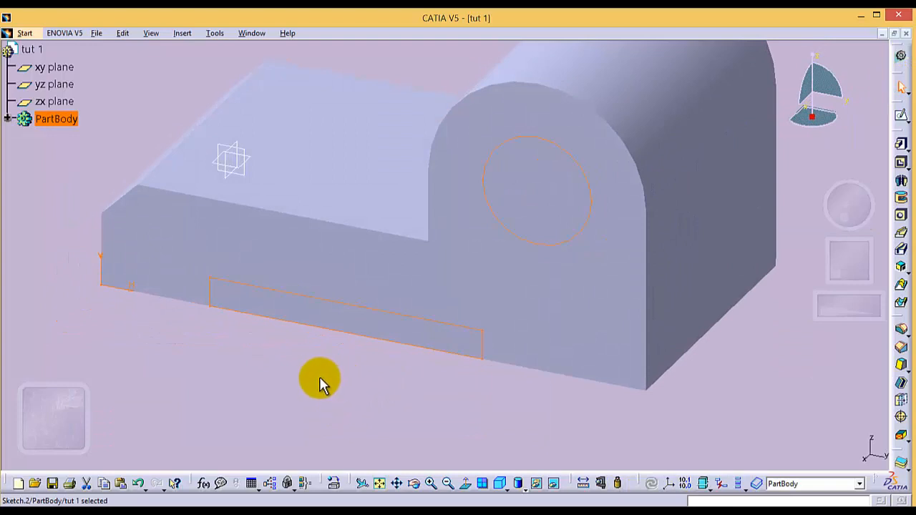
Start a pocket from the rectangle-and-circle sketch and try the Up to last and Up to next limit types.
left_click(903, 165)
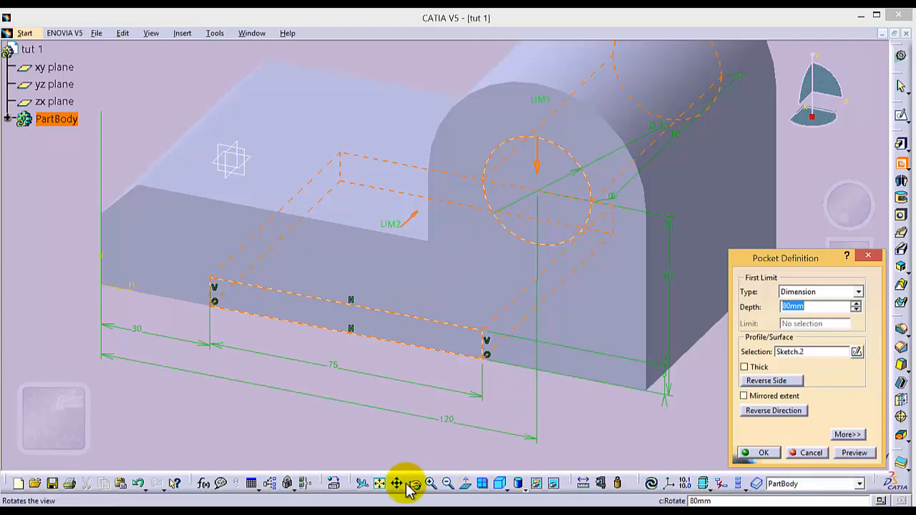
left_click(381, 485)
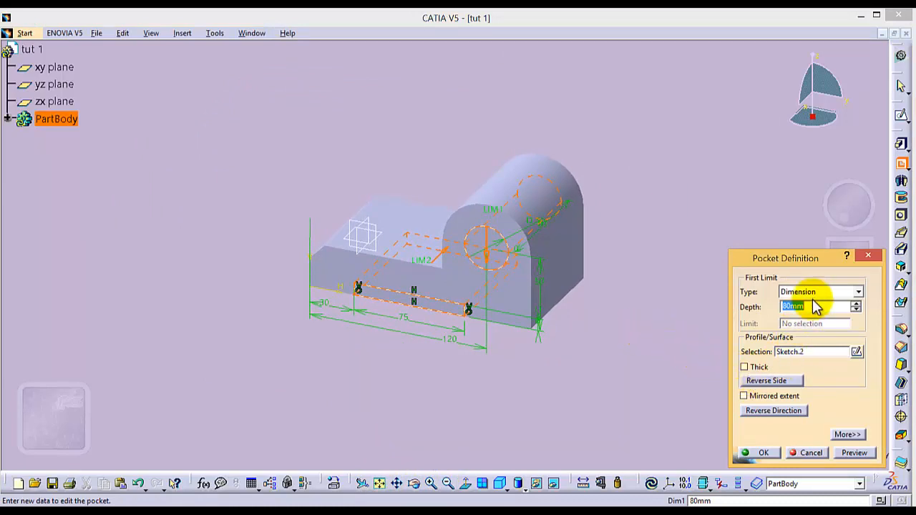
left_click(856, 291)
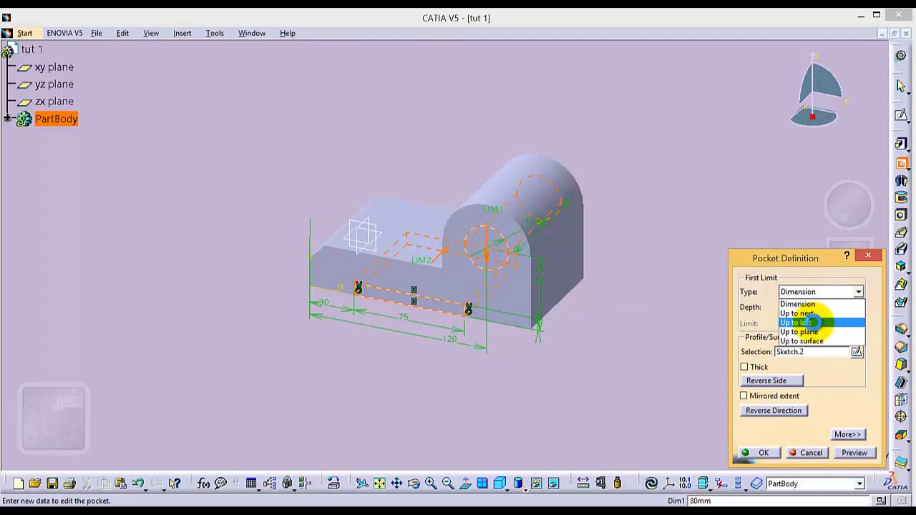
left_click(812, 323)
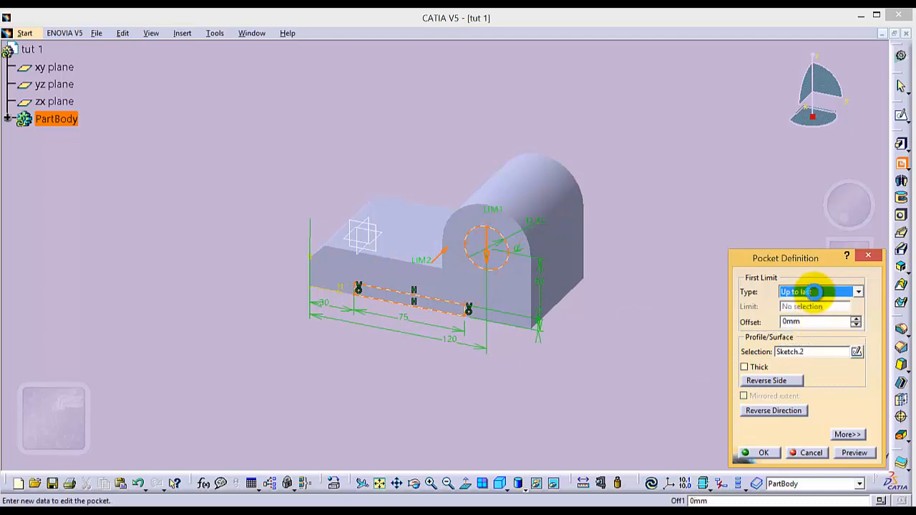
left_click(815, 291)
left_click(814, 307)
Set the pocket's first limit to Up to surface, using the part's opposite end face, and create the pocket.
left_click(819, 293)
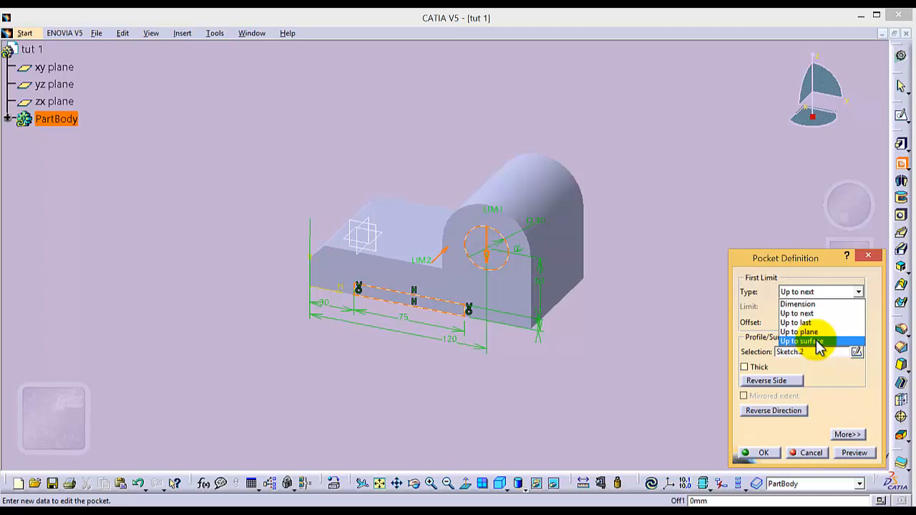
left_click(816, 341)
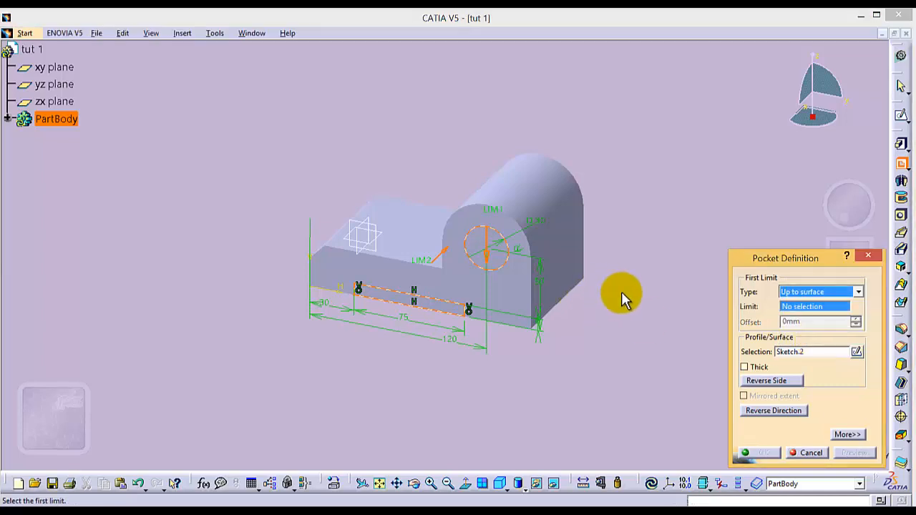
left_click(414, 485)
left_click_drag(608, 265, 439, 303)
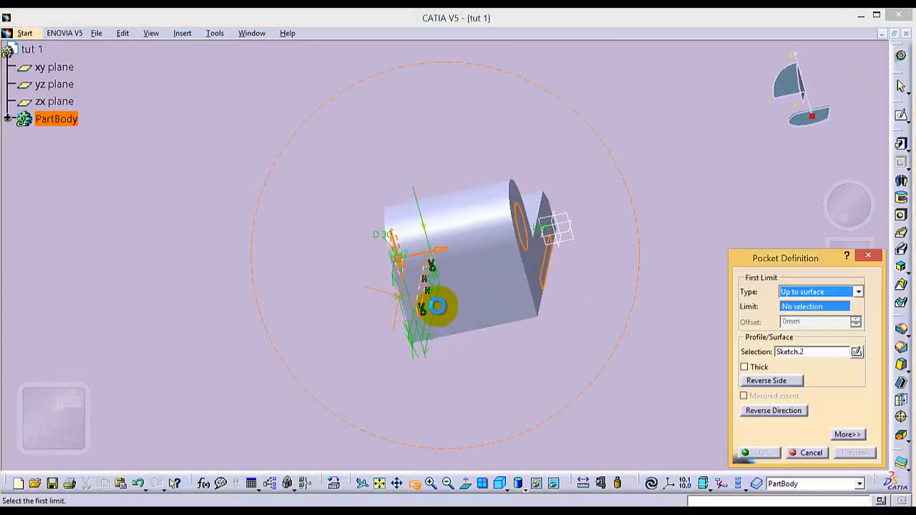
left_click(533, 261)
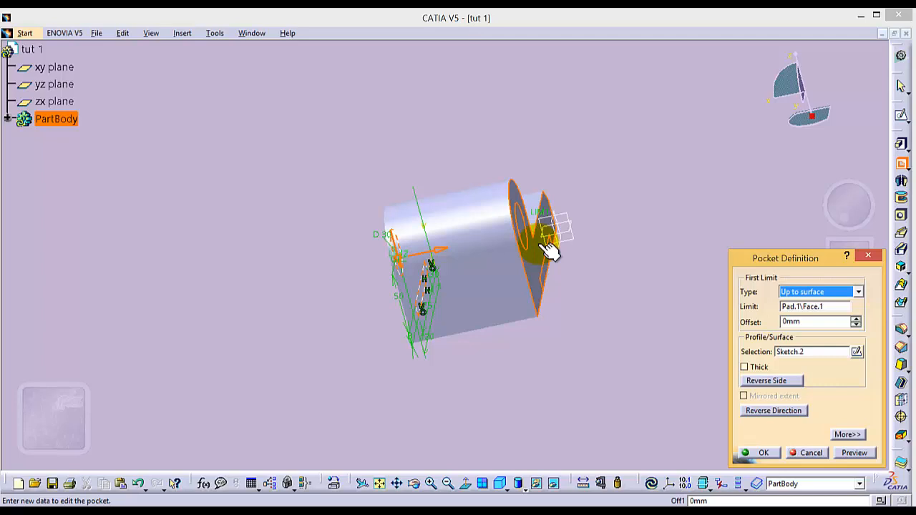
left_click(763, 454)
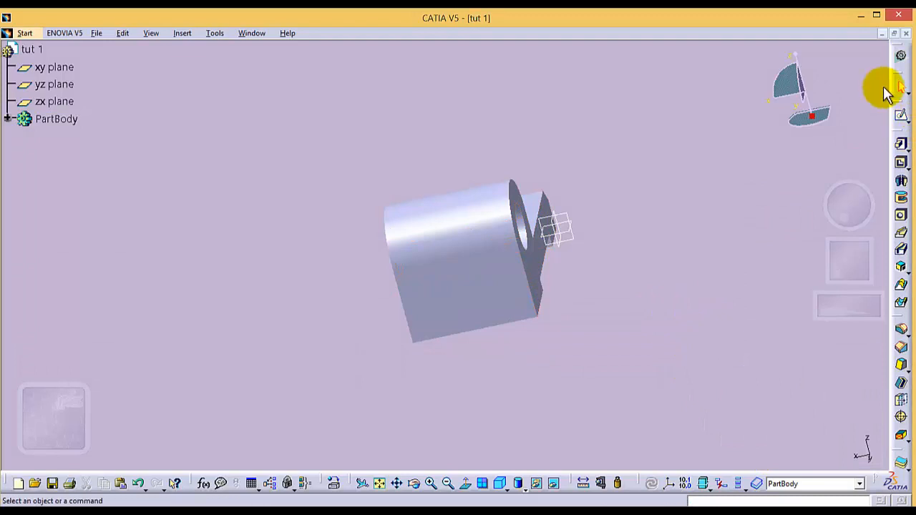
Show the part in isometric view and expand PartBody in the specification tree.
left_click(500, 483)
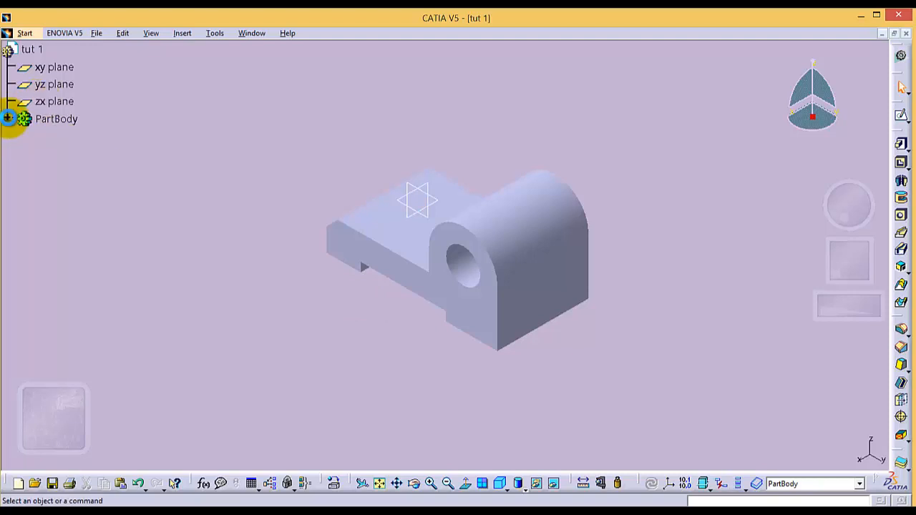
left_click(7, 118)
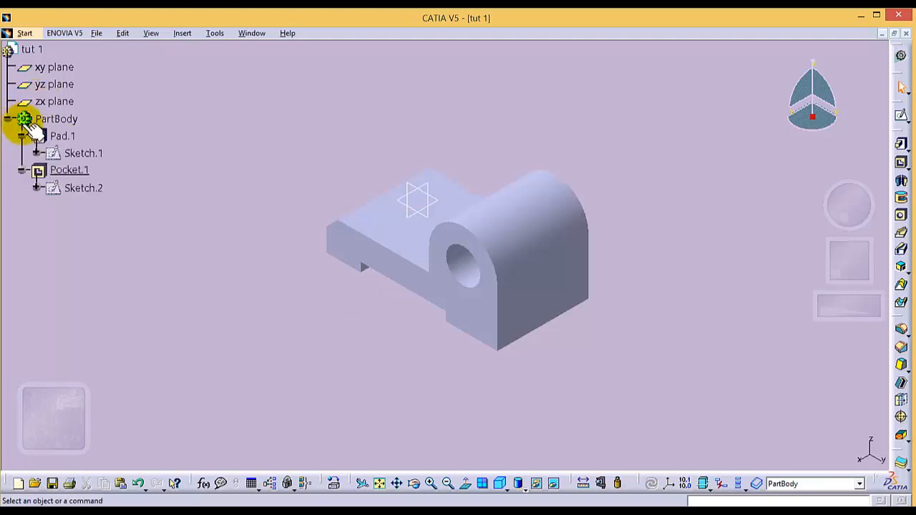